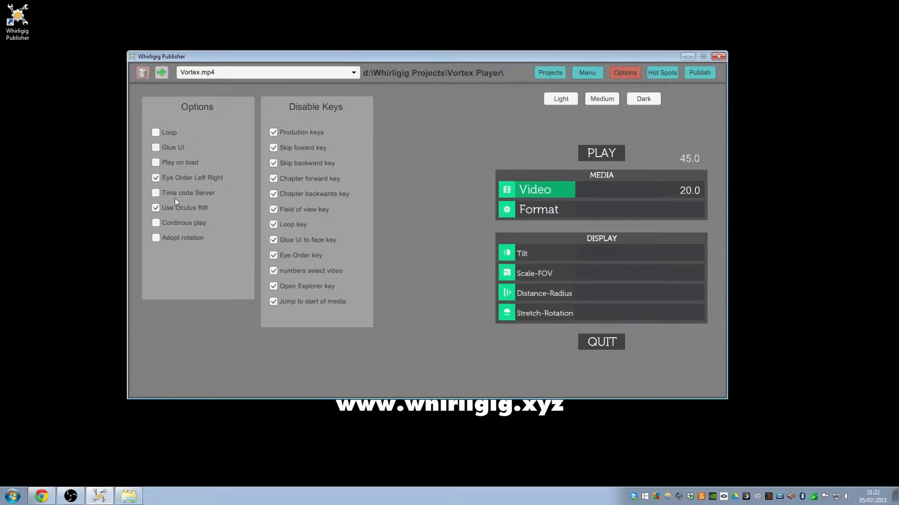
- Look over the hot spot page, and set the project name to Vortex in the publishing settings
{"action": "left_click", "coordinate": [663, 72]}
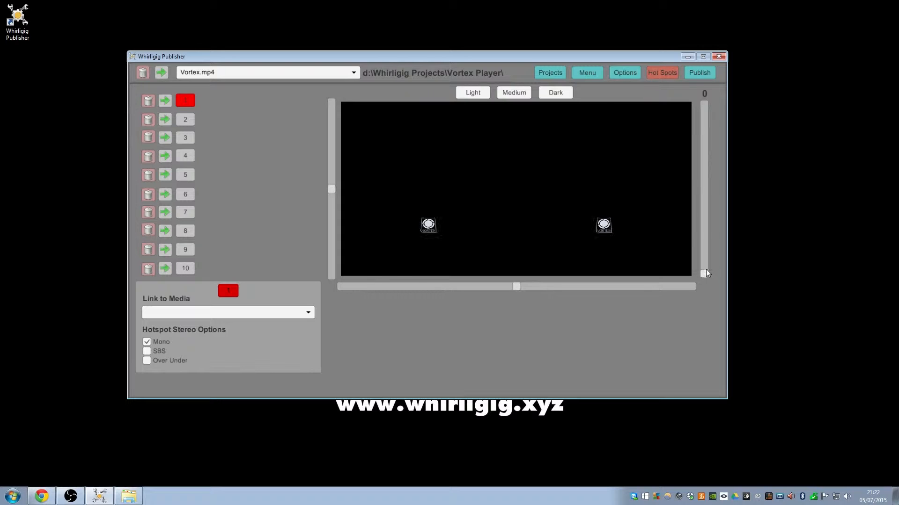
{"action": "mouse_move", "coordinate": [703, 273]}
{"action": "left_mouse_down"}
{"action": "mouse_move", "coordinate": [713, 189]}
{"action": "mouse_move", "coordinate": [712, 273]}
{"action": "left_mouse_up"}
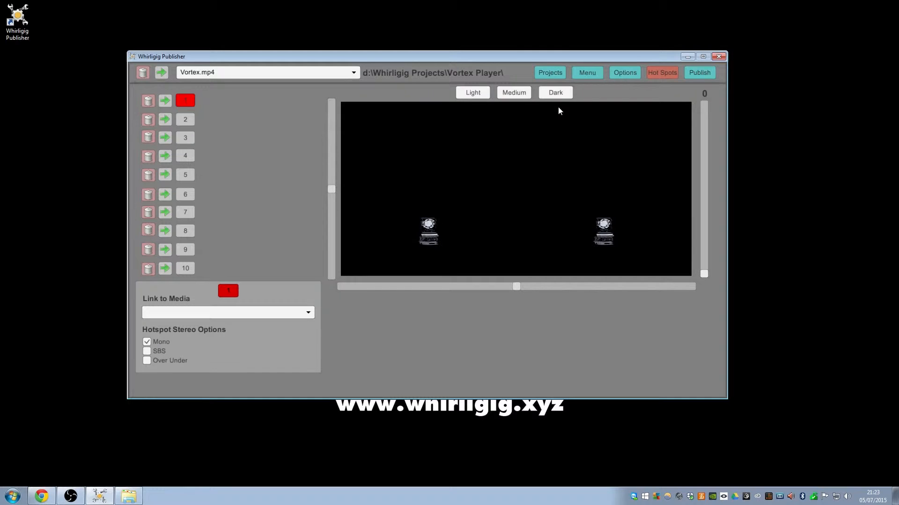
{"action": "left_click", "coordinate": [699, 73]}
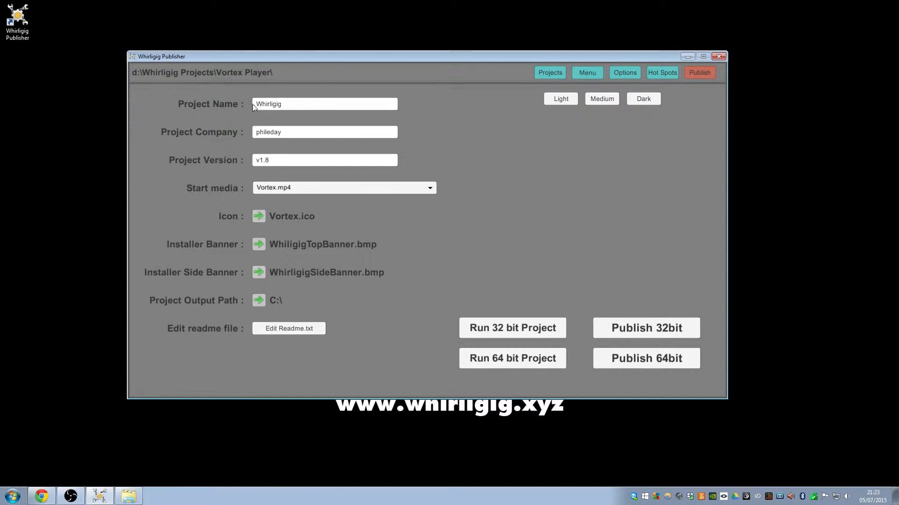
{"action": "left_click", "coordinate": [290, 105]}
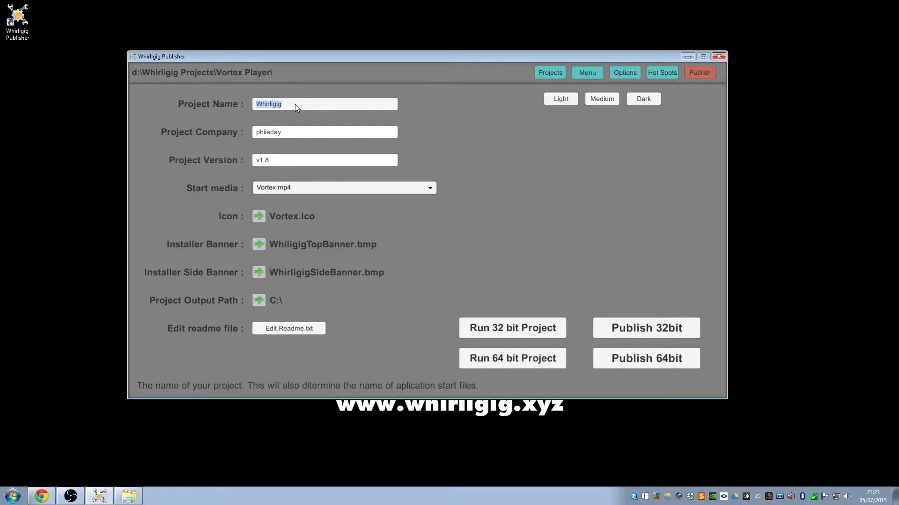
{"action": "type", "text": "Vortex"}
- Enter the creator's full name as the project company
{"action": "left_click", "coordinate": [303, 132]}
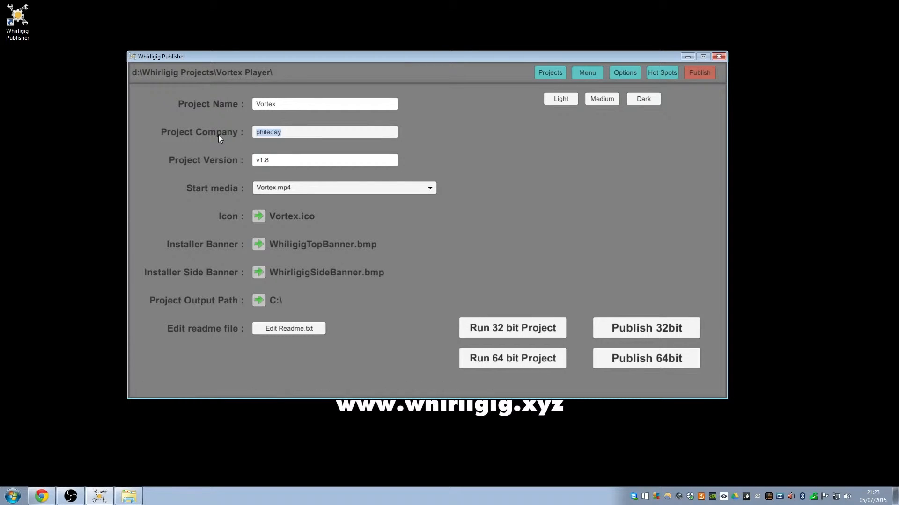
{"action": "type", "text": "Aadro"}
{"action": "key", "text": "BackSpace"}
{"action": "key", "text": "BackSpace"}
{"action": "key", "text": "BackSpace"}
{"action": "type", "text": "ron Bradbury"}
{"action": "key", "text": "Tab"}
- Switch to Chrome, search the web for the creator's name in a new tab, and open the Luniere website
{"action": "left_click", "coordinate": [281, 135]}
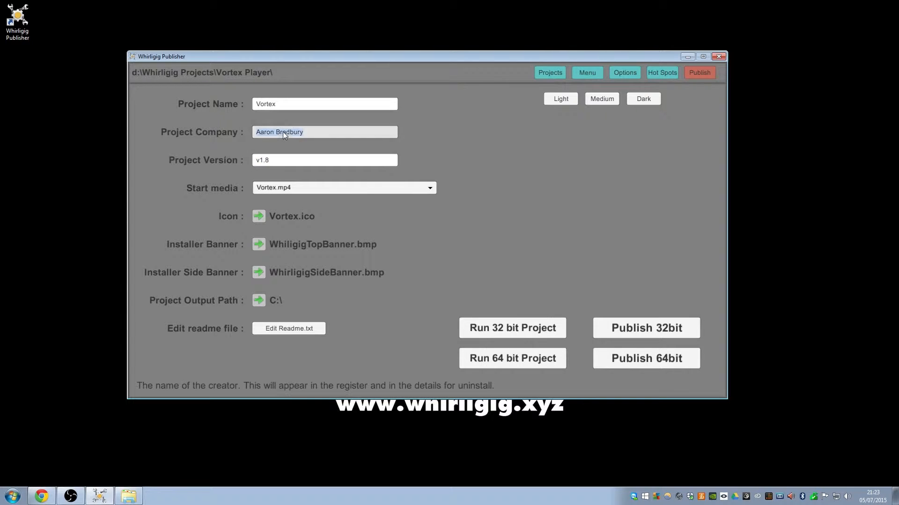
{"action": "left_click", "coordinate": [41, 495]}
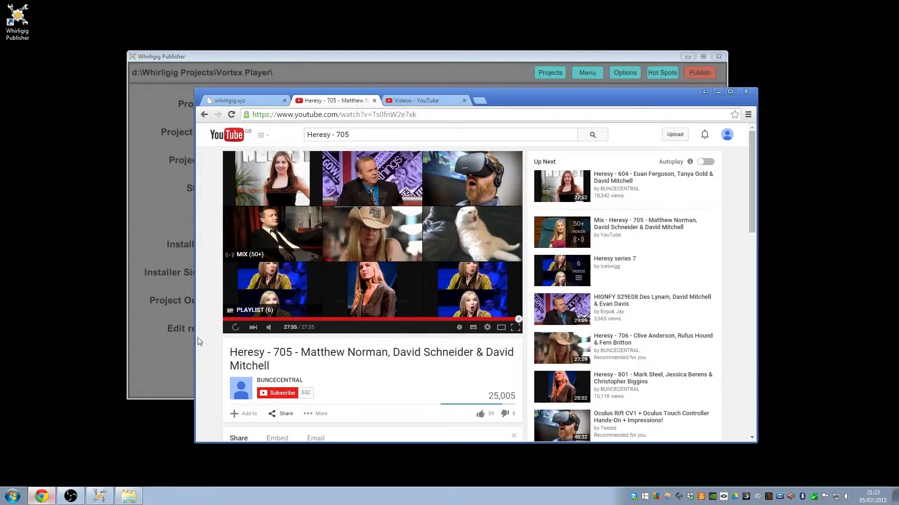
{"action": "left_click", "coordinate": [478, 99]}
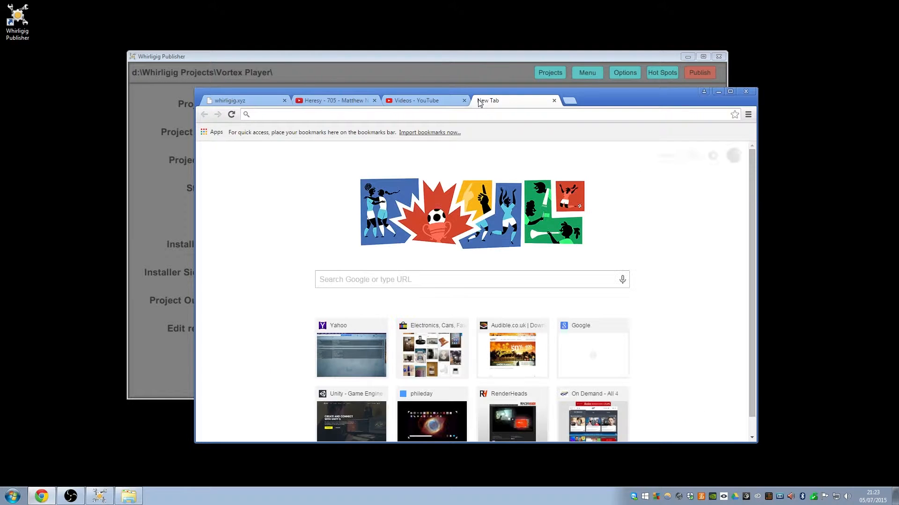
{"action": "type", "text": "aaron bradbury"}
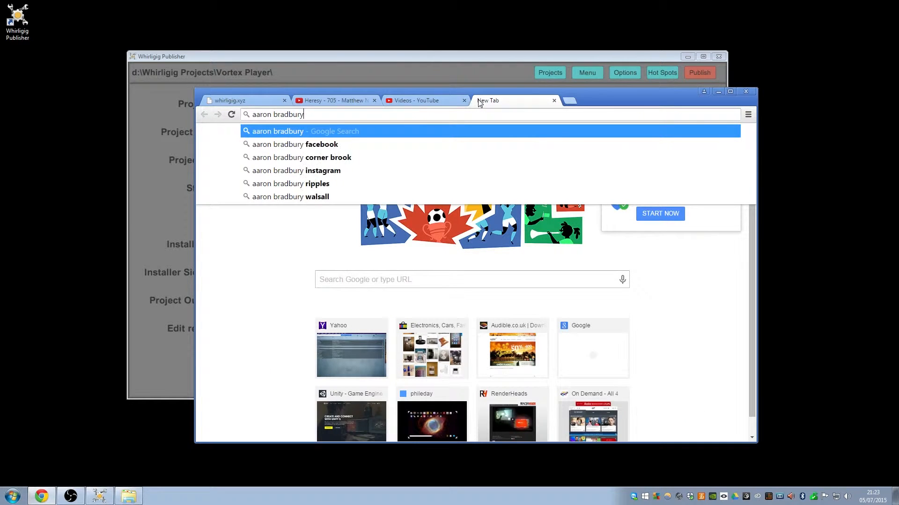
{"action": "key", "text": "Return"}
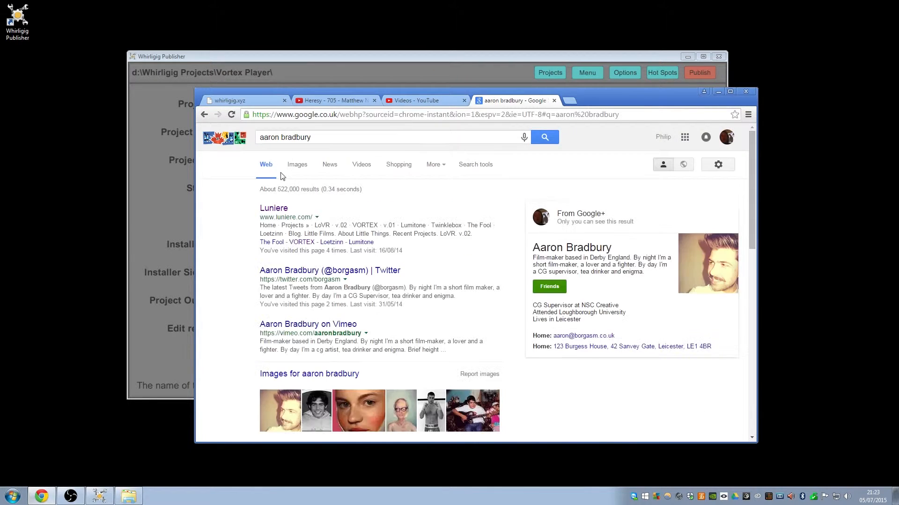
{"action": "left_click", "coordinate": [282, 208]}
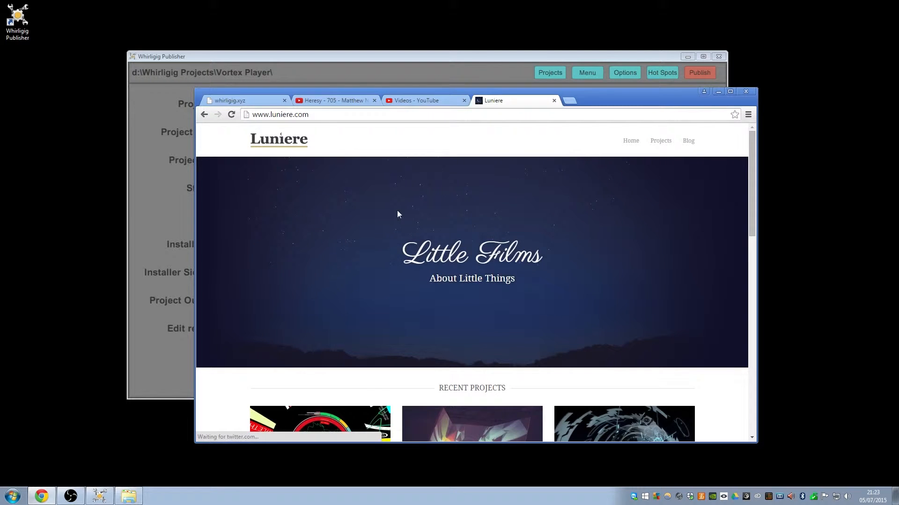
- Copy the site name from the web address and replace the project company in Whirligig Publisher with Luniere
{"action": "scroll", "coordinate": [393, 210], "scroll_direction": "down", "scroll_amount": 5}
{"action": "scroll", "coordinate": [394, 212], "scroll_direction": "down", "scroll_amount": 7}
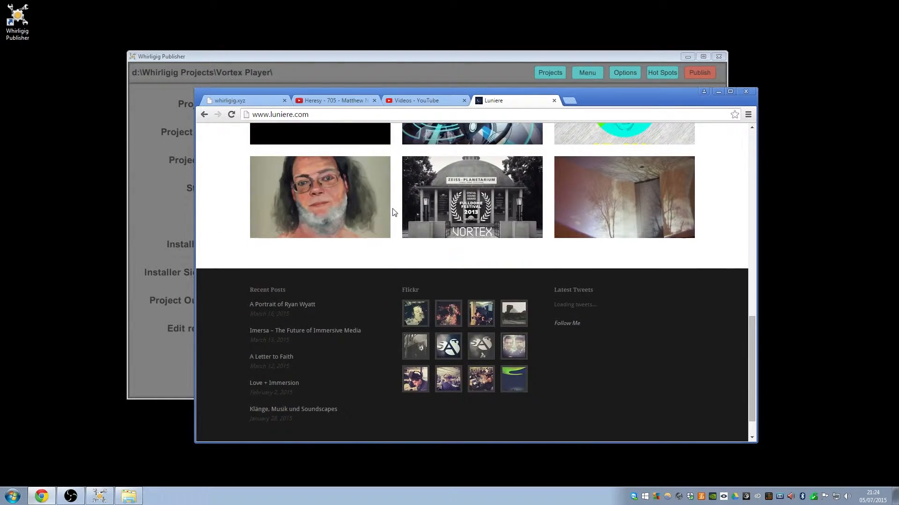
{"action": "scroll", "coordinate": [393, 212], "scroll_direction": "up", "scroll_amount": 12}
{"action": "scroll", "coordinate": [349, 300], "scroll_direction": "down", "scroll_amount": 2}
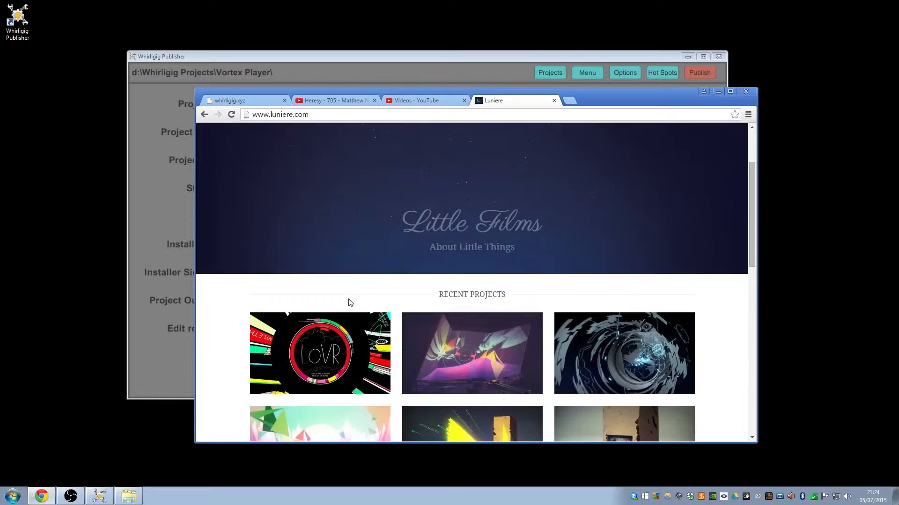
{"action": "scroll", "coordinate": [423, 247], "scroll_direction": "up", "scroll_amount": 2}
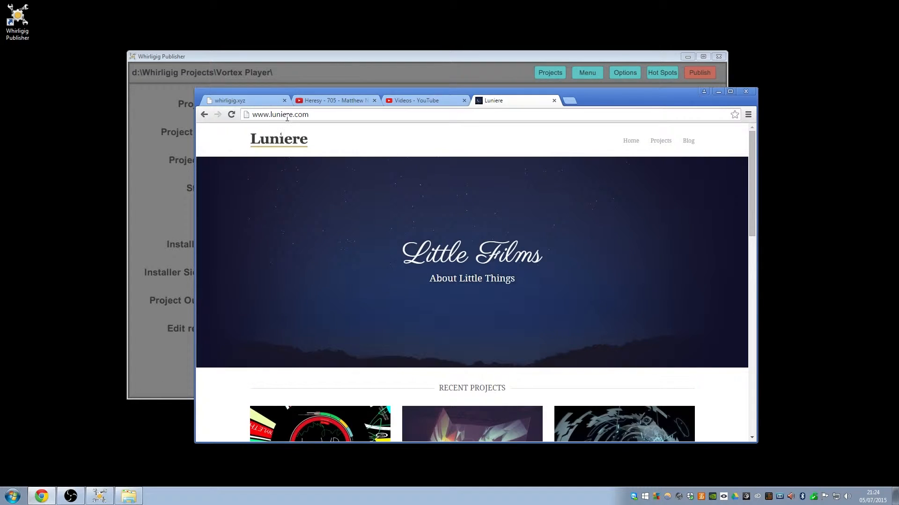
{"action": "left_click_drag", "start_coordinate": [271, 115], "coordinate": [293, 115]}
{"action": "key", "text": "ctrl+c"}
{"action": "left_click", "coordinate": [299, 53]}
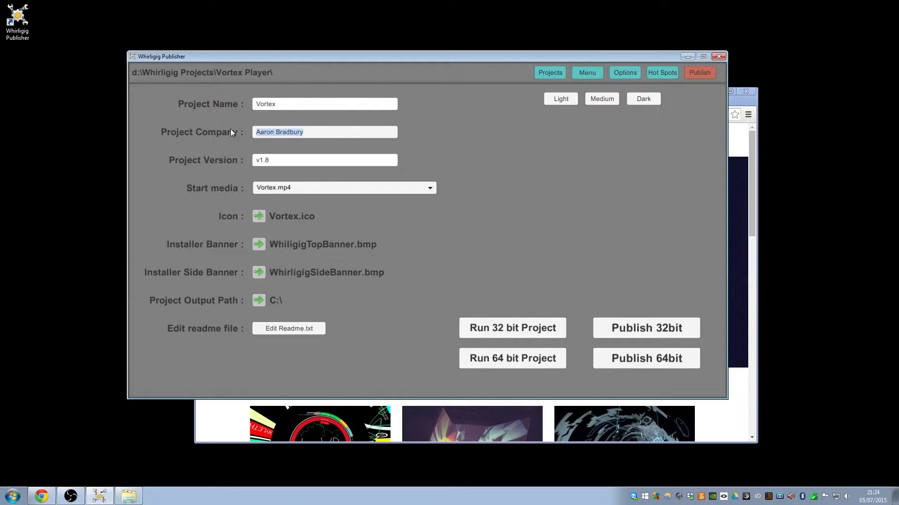
{"action": "key", "text": "ctrl+v"}
- Set the project version to 1 and rearrange the windows, leaving the browser minimized
{"action": "left_click", "coordinate": [281, 161]}
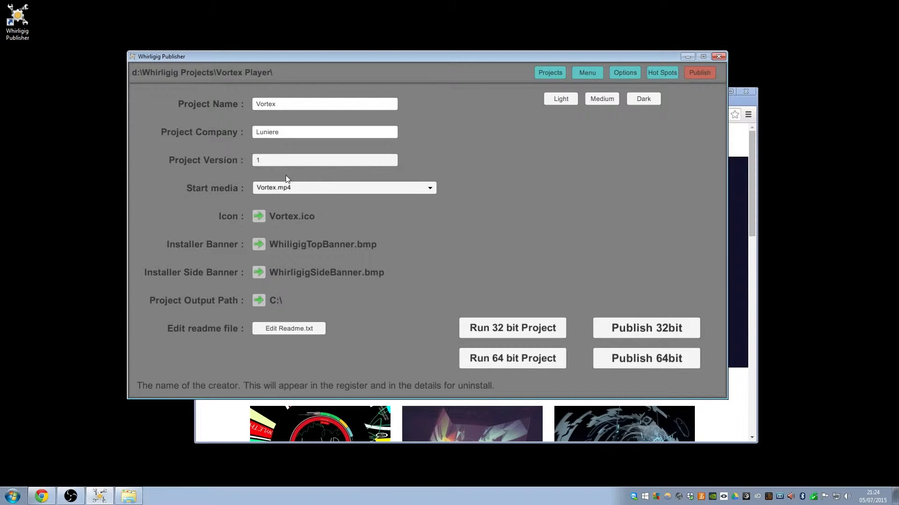
{"action": "left_click", "coordinate": [283, 160]}
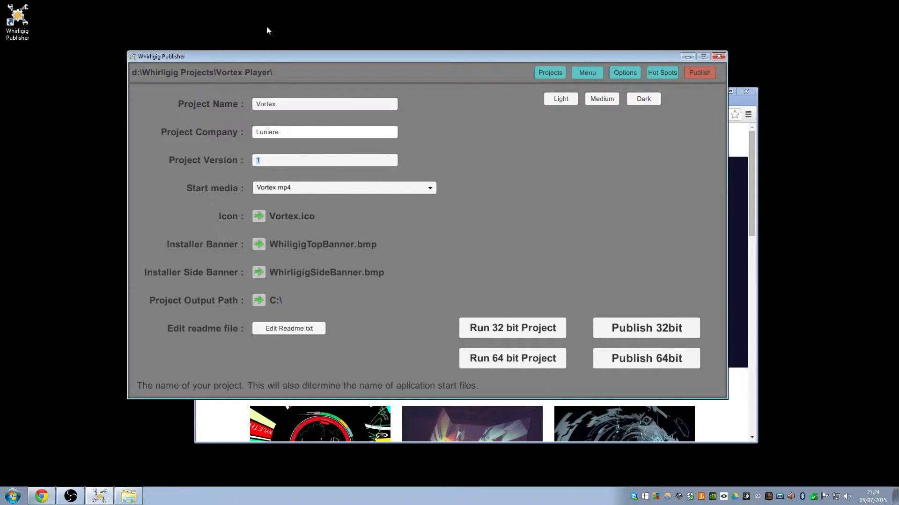
{"action": "left_click_drag", "start_coordinate": [263, 56], "coordinate": [198, 29]}
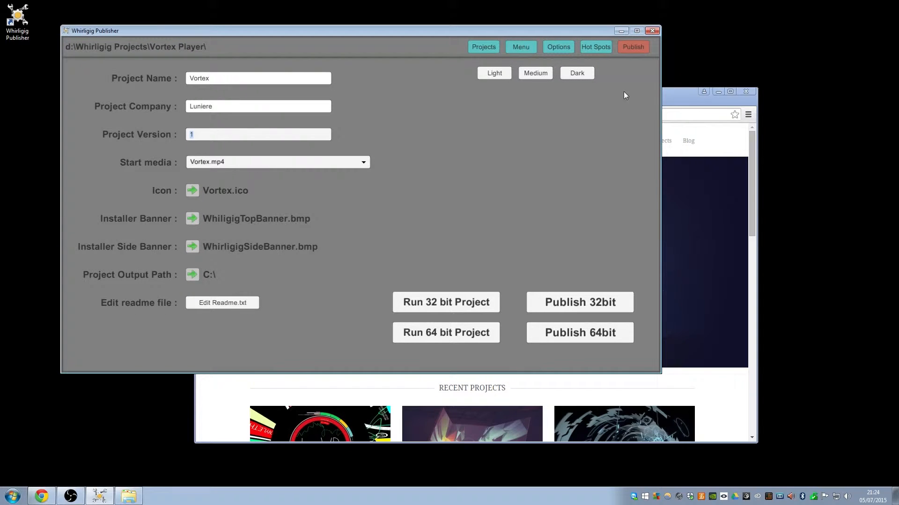
{"action": "left_click_drag", "start_coordinate": [693, 97], "coordinate": [784, 98]}
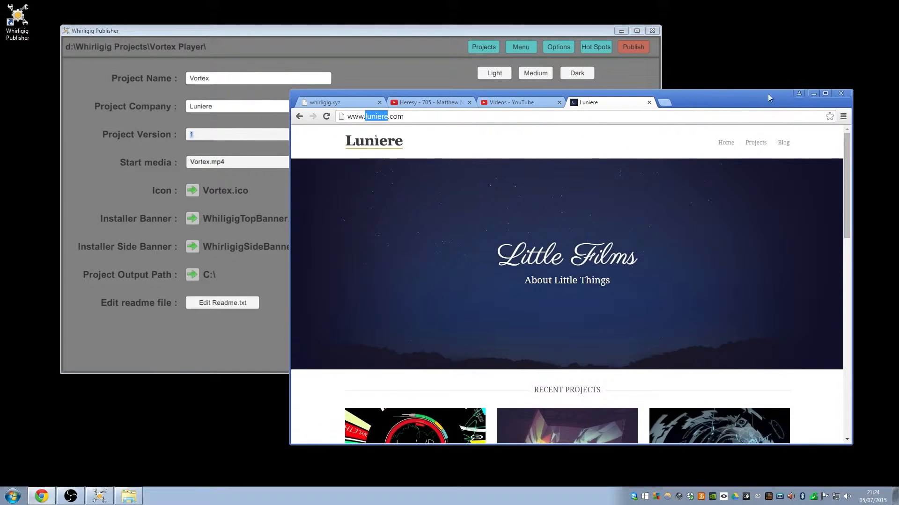
{"action": "left_click", "coordinate": [812, 95]}
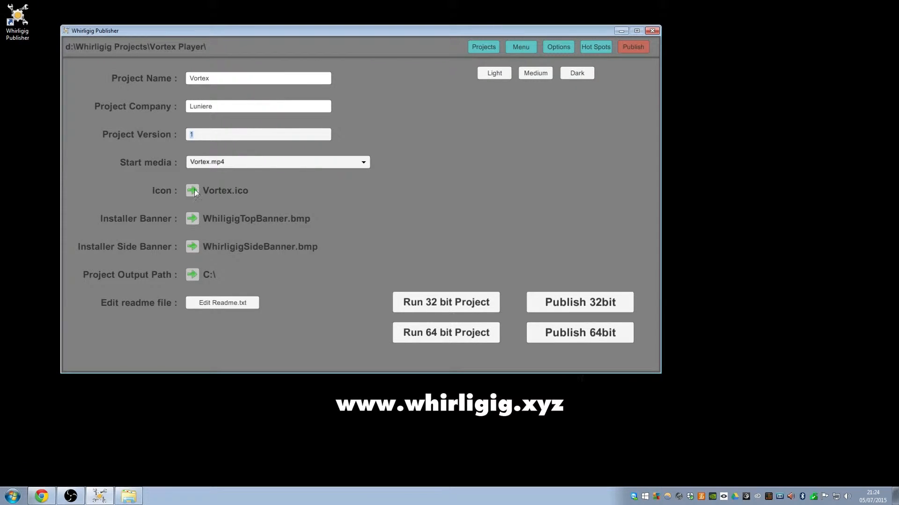
- Locate Vortex.ico in D:\Whirligig Projects\Vortex Work Files using Windows Explorer, and choose it as the project icon in Whirligig Publisher
{"action": "mouse_move", "coordinate": [192, 195]}
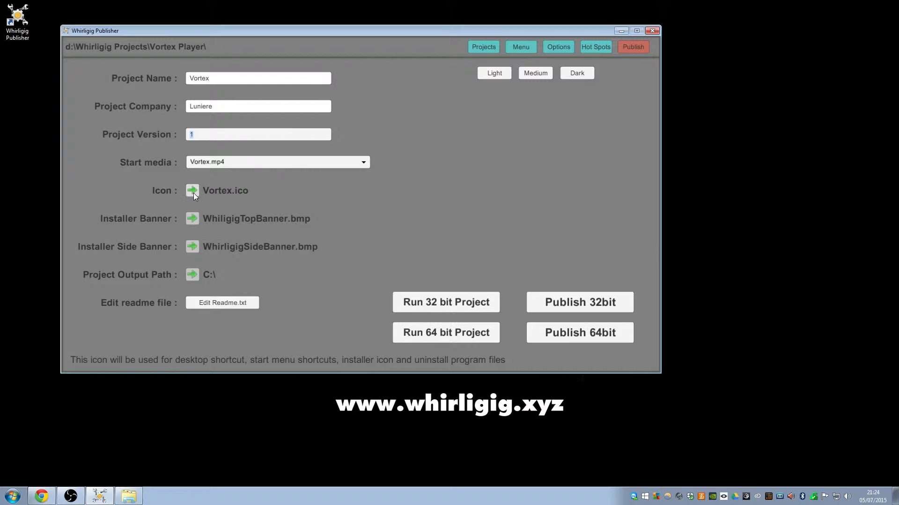
{"action": "left_click", "coordinate": [129, 497]}
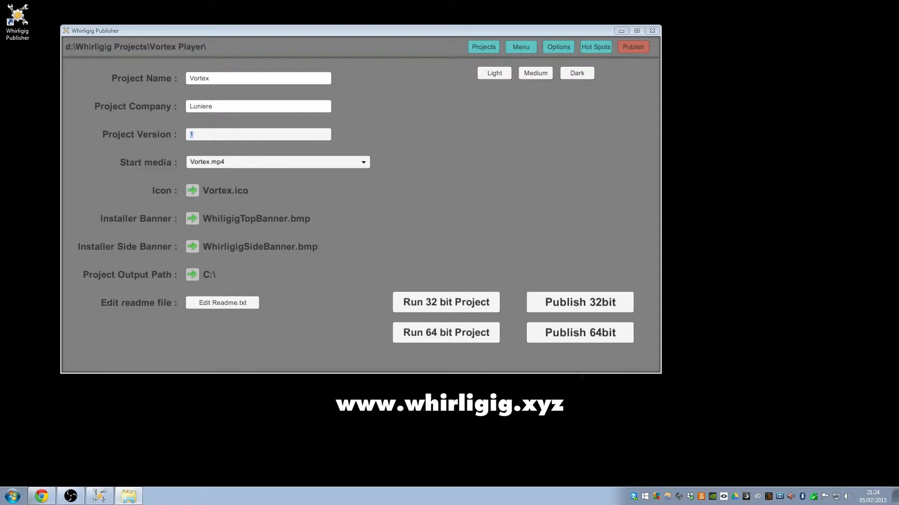
{"action": "left_click_drag", "start_coordinate": [898, 73], "coordinate": [734, 92]}
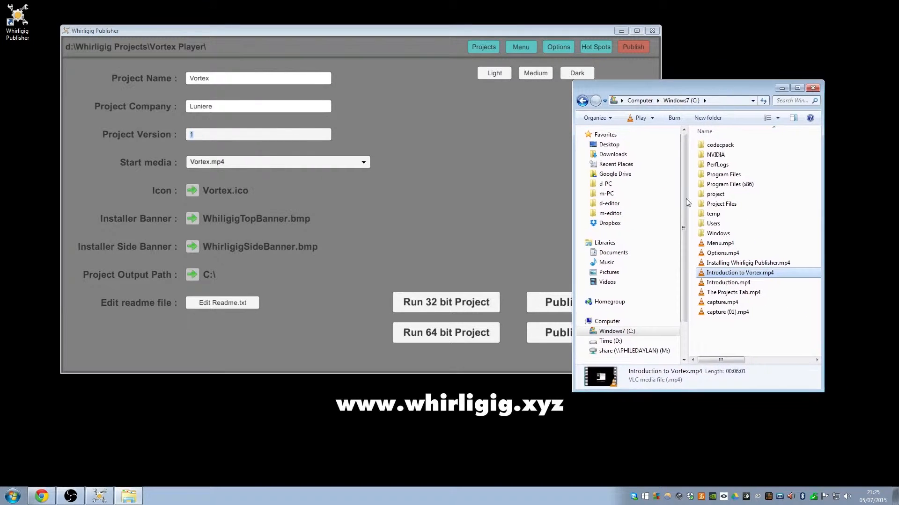
{"action": "left_click", "coordinate": [610, 341]}
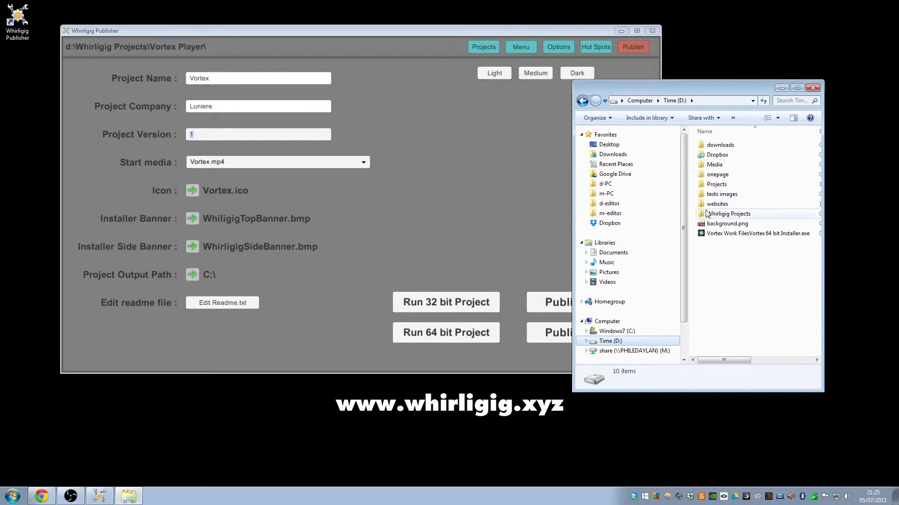
{"action": "double_click", "coordinate": [728, 214]}
{"action": "double_click", "coordinate": [726, 164]}
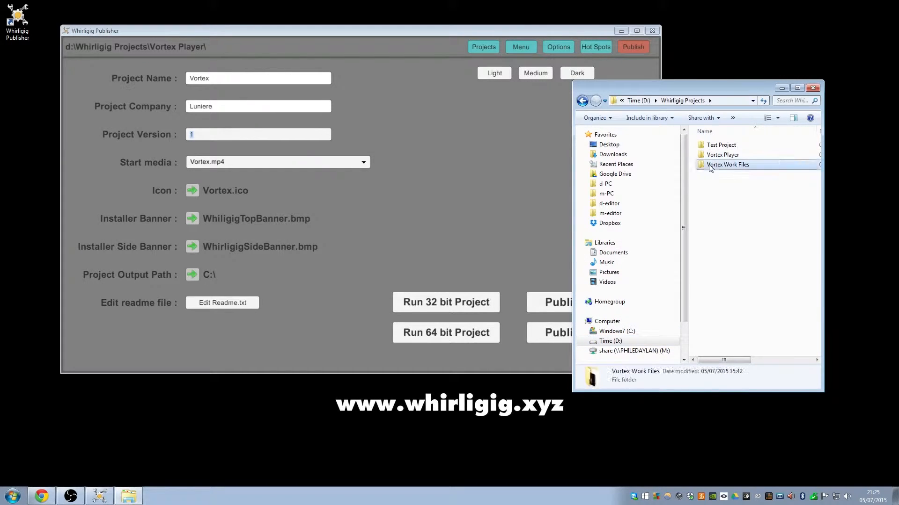
{"action": "left_click_drag", "start_coordinate": [817, 175], "coordinate": [816, 293]}
{"action": "left_click", "coordinate": [762, 243]}
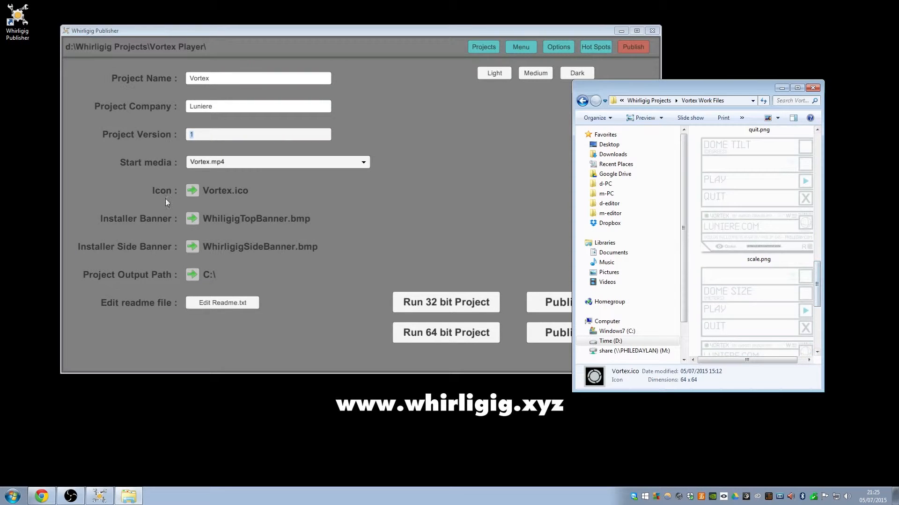
{"action": "left_click", "coordinate": [193, 191]}
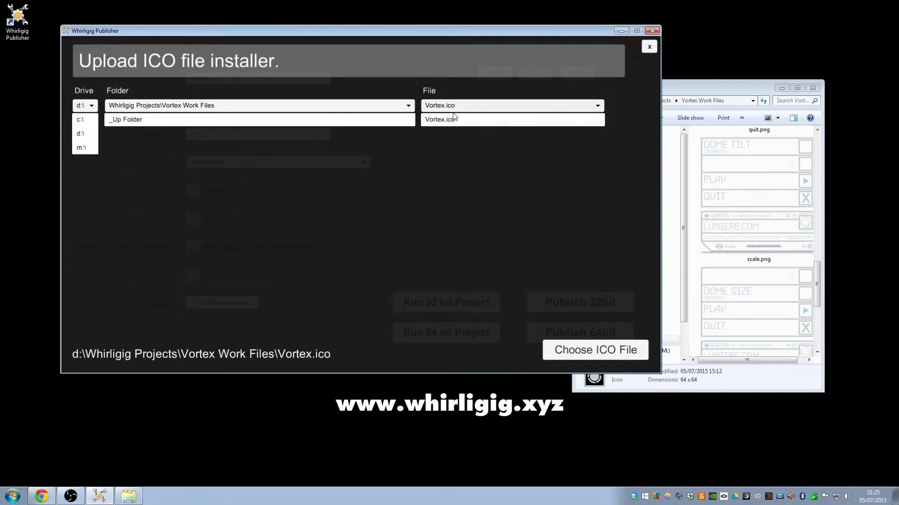
{"action": "left_click", "coordinate": [572, 352]}
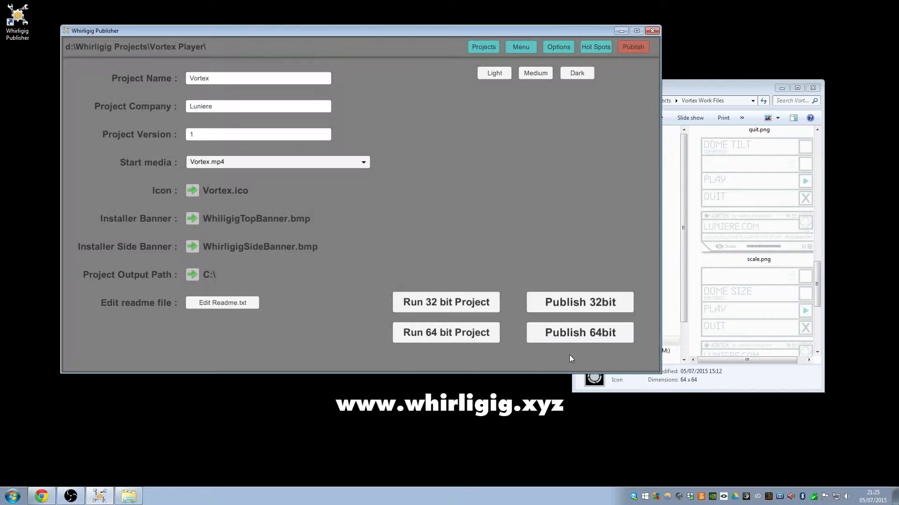
- Preview the banner images in the Vortex Work Files folder and choose Installer_banner_top.bmp as the installer banner
{"action": "left_click", "coordinate": [189, 218]}
{"action": "left_click_drag", "start_coordinate": [718, 89], "coordinate": [791, 111]}
{"action": "left_click_drag", "start_coordinate": [894, 311], "coordinate": [896, 224]}
{"action": "left_click", "coordinate": [838, 302]}
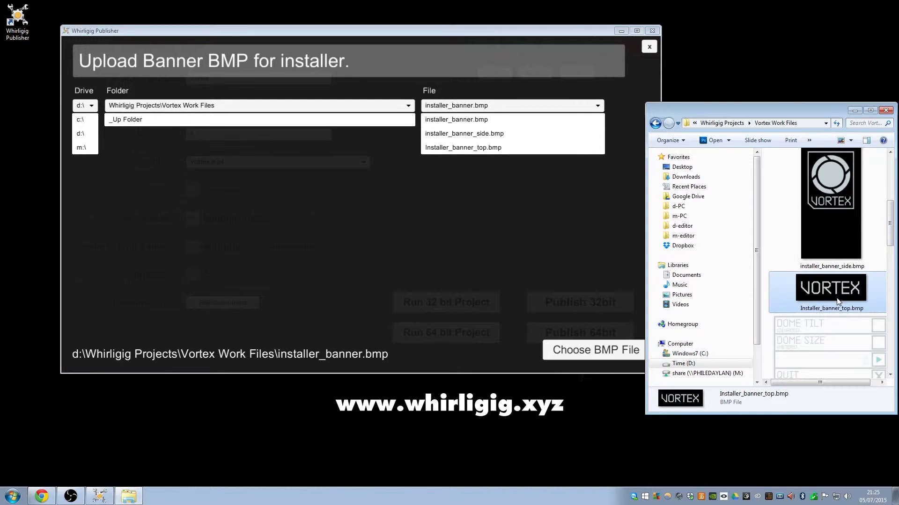
{"action": "left_click", "coordinate": [444, 148]}
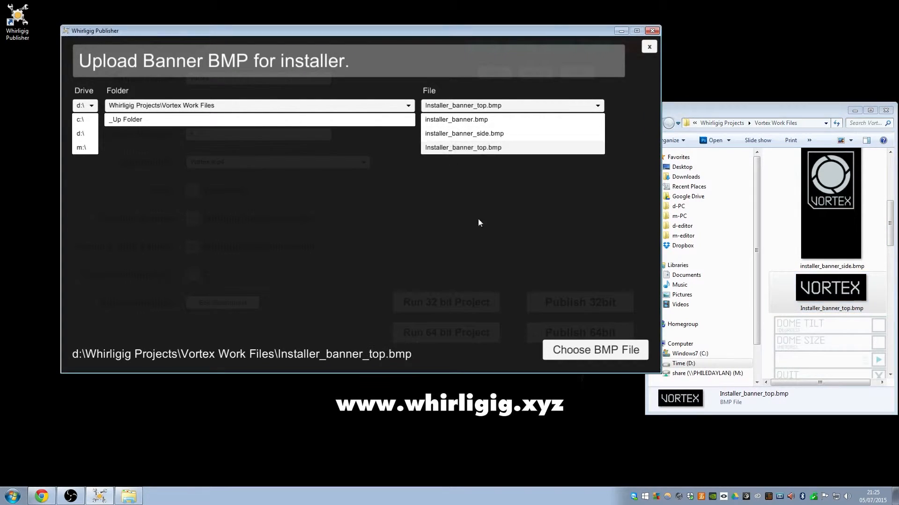
{"action": "left_click", "coordinate": [576, 350]}
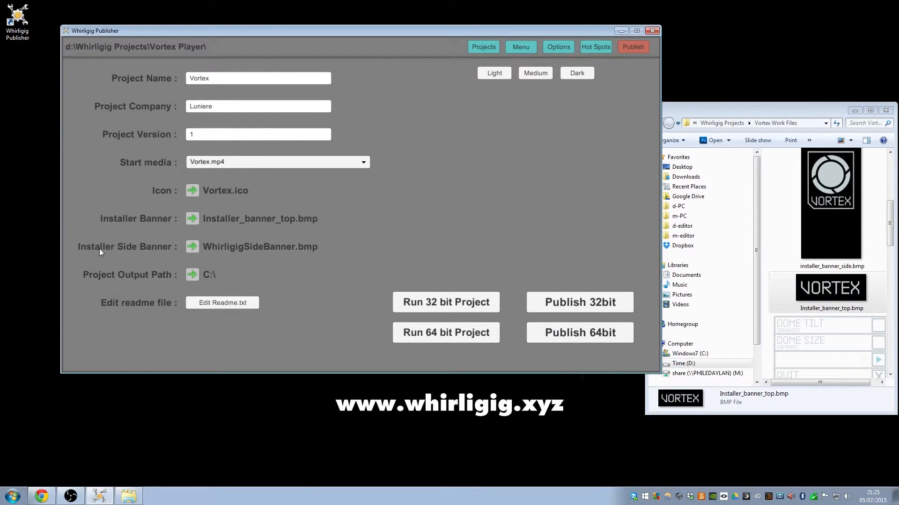
- Choose installer_banner_side.bmp from the Vortex Work Files folder as the installer side banner
{"action": "left_click", "coordinate": [193, 248]}
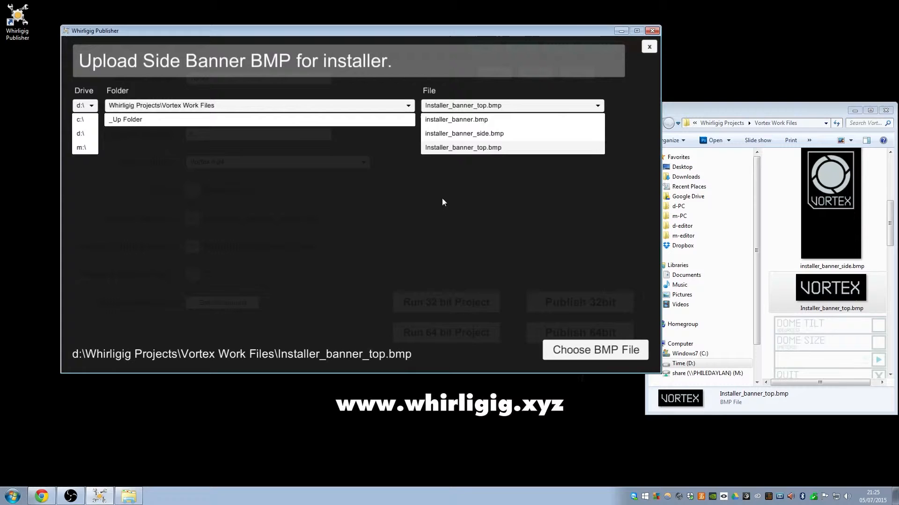
{"action": "left_click", "coordinate": [468, 137]}
{"action": "left_click", "coordinate": [580, 349]}
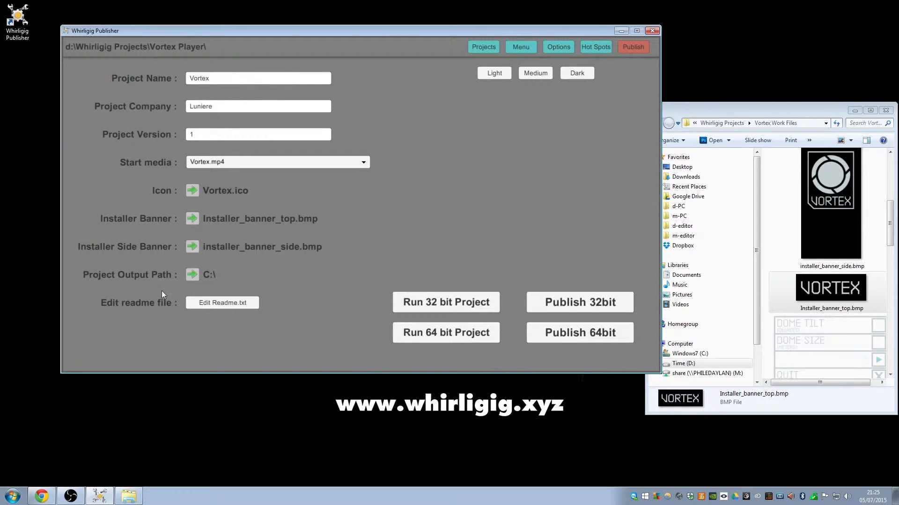
- Set the project output path to the root of the d:\ drive
{"action": "left_click", "coordinate": [192, 277]}
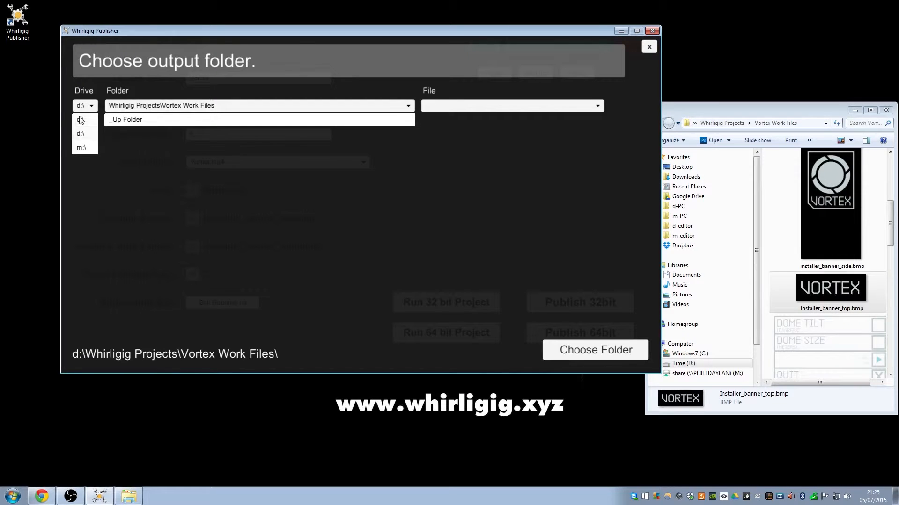
{"action": "left_click", "coordinate": [79, 125]}
{"action": "left_click", "coordinate": [81, 134]}
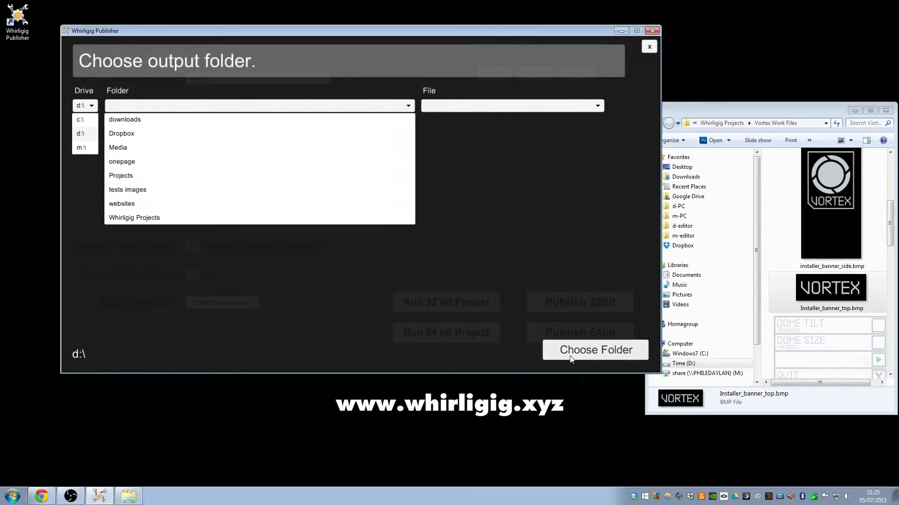
{"action": "left_click", "coordinate": [581, 354]}
- Replace all the text in the project's Readme.txt with a short credit line containing the creator's name and company, and save and close the file
{"action": "left_click", "coordinate": [202, 302]}
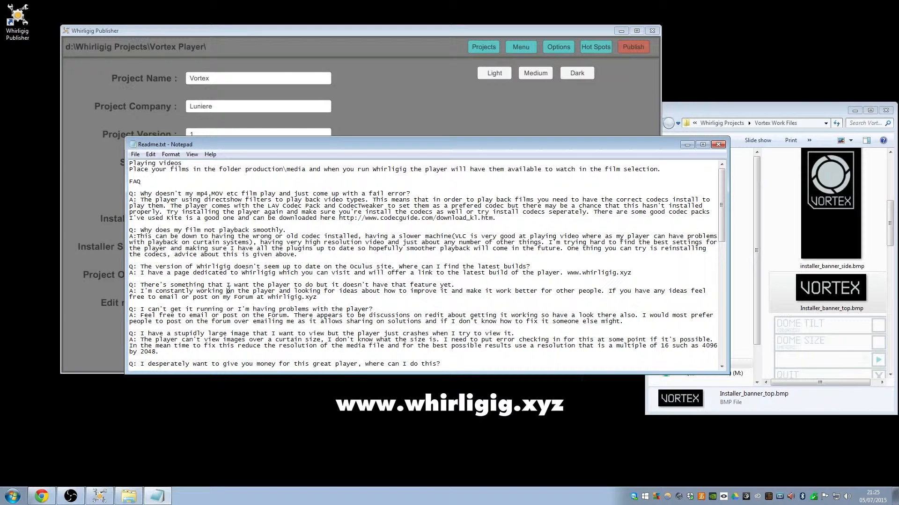
{"action": "key", "text": "ctrl+a"}
{"action": "key", "text": "BackSpace"}
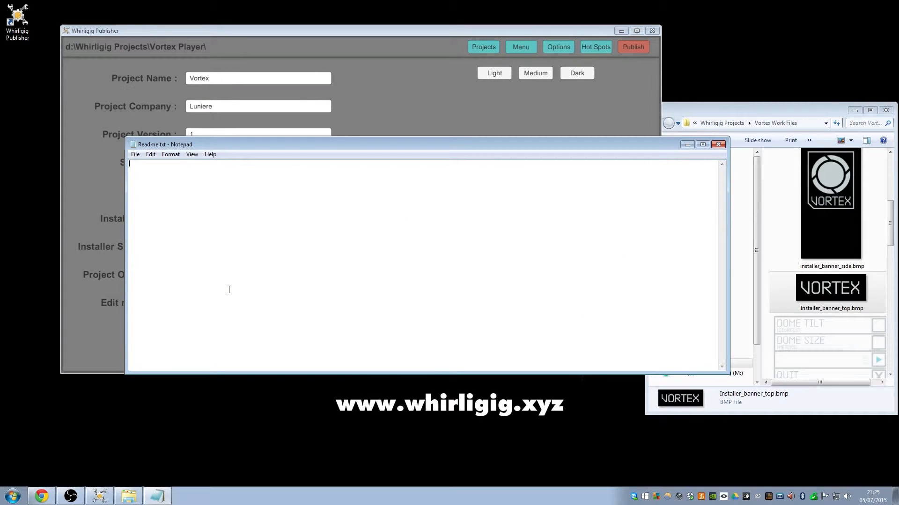
{"action": "type", "text": "Aaron Bradbury a Lunire"}
{"action": "type", "text": "ction."}
{"action": "left_click", "coordinate": [718, 144]}
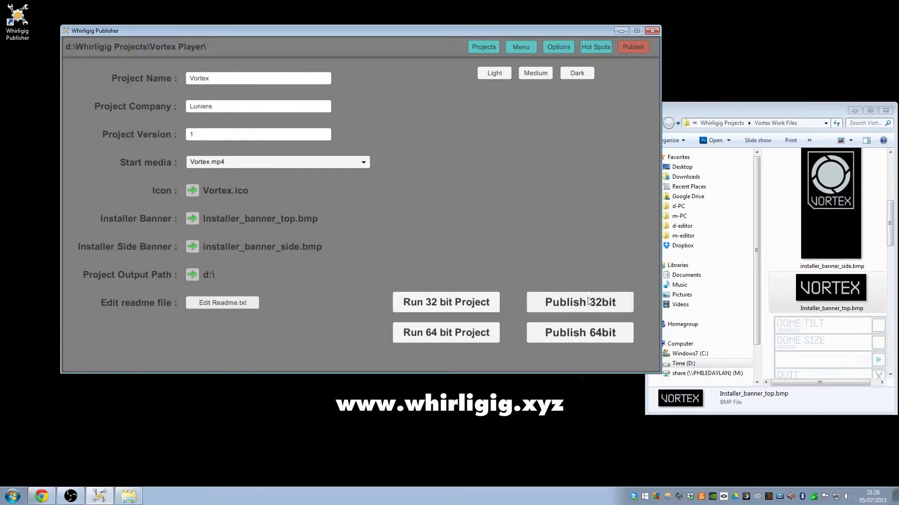
- Publish the 64-bit version of the project and move the MakeNSISW build window lower on the desktop
{"action": "left_click", "coordinate": [586, 333]}
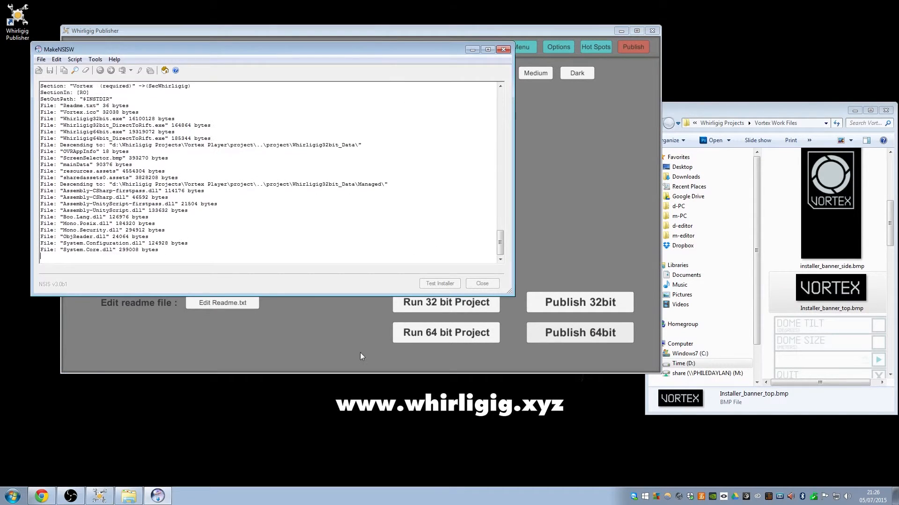
{"action": "left_click_drag", "start_coordinate": [145, 49], "coordinate": [128, 109]}
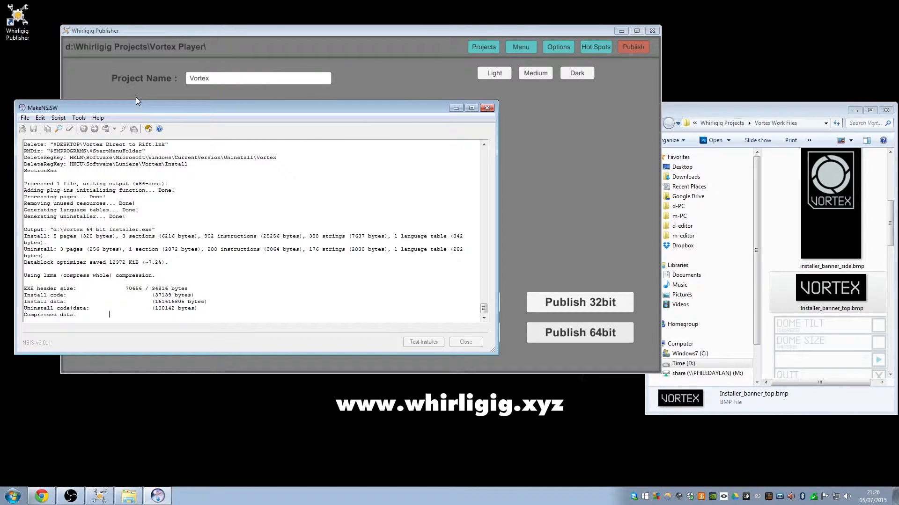
- Examine the contents of the project folder inside D:\Whirligig Projects\Vortex Player in Windows Explorer
{"action": "left_click", "coordinate": [709, 107]}
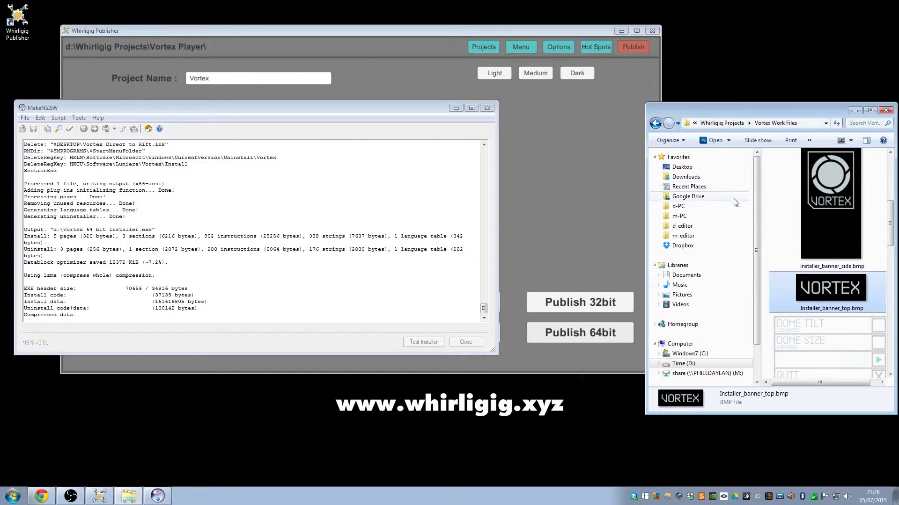
{"action": "left_click", "coordinate": [685, 364]}
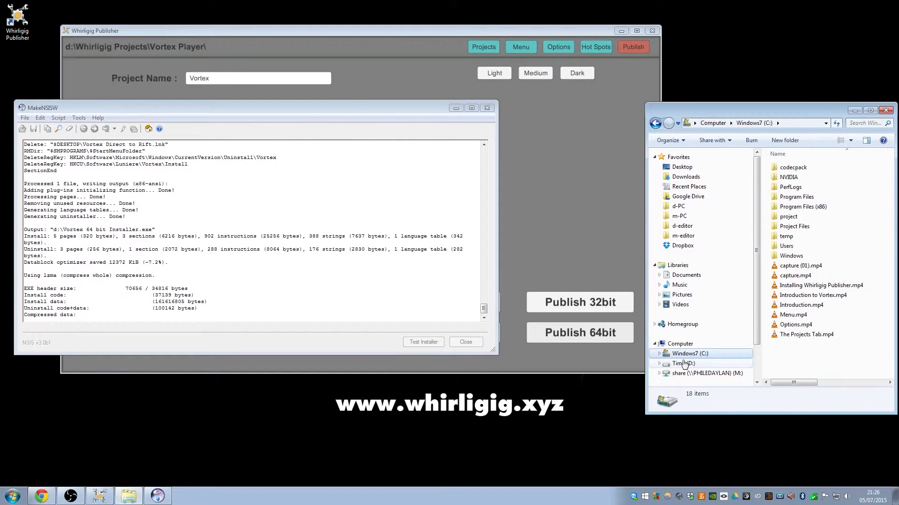
{"action": "double_click", "coordinate": [791, 236]}
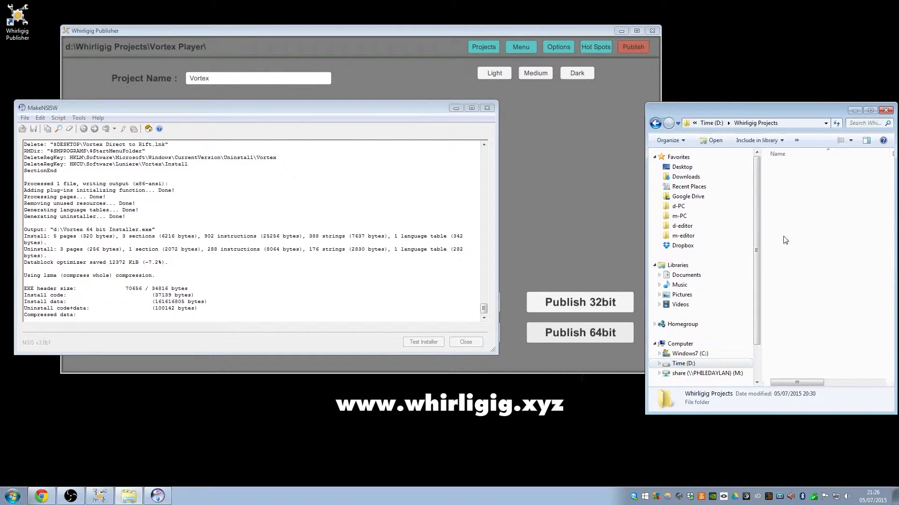
{"action": "double_click", "coordinate": [785, 179]}
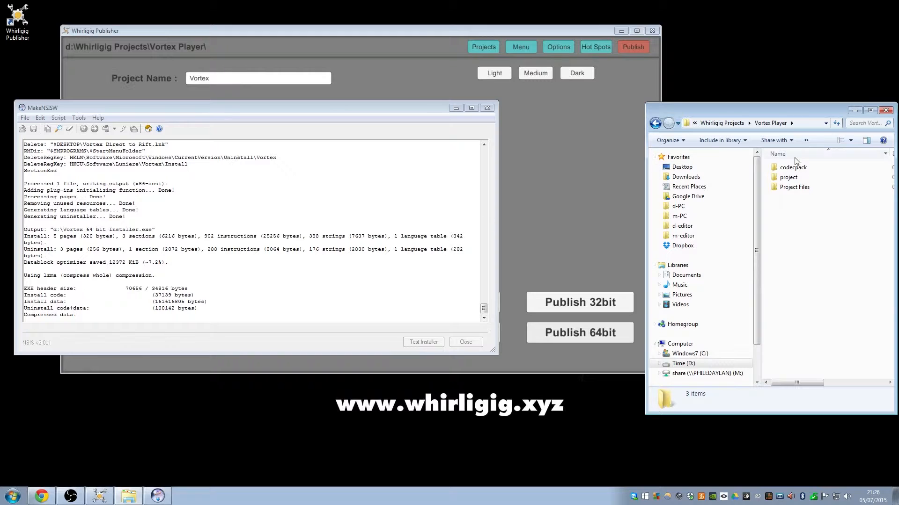
{"action": "double_click", "coordinate": [788, 178]}
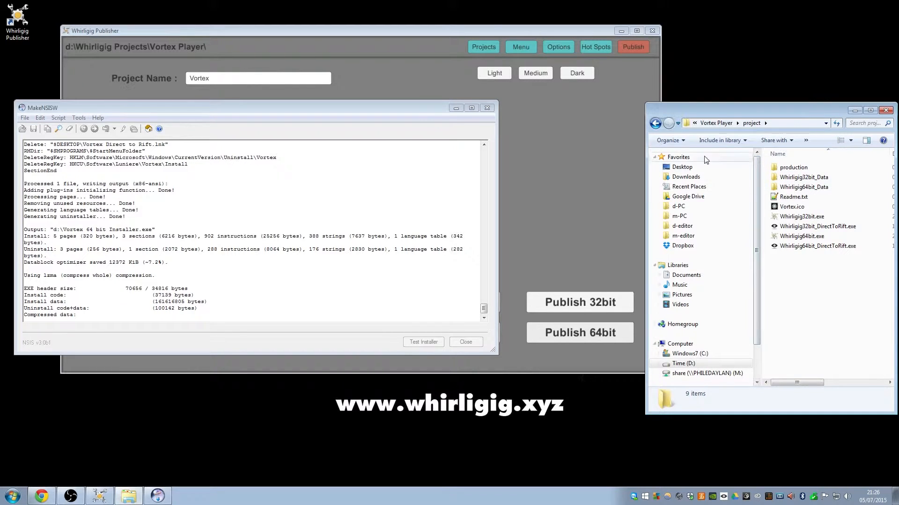
{"action": "left_click", "coordinate": [655, 123]}
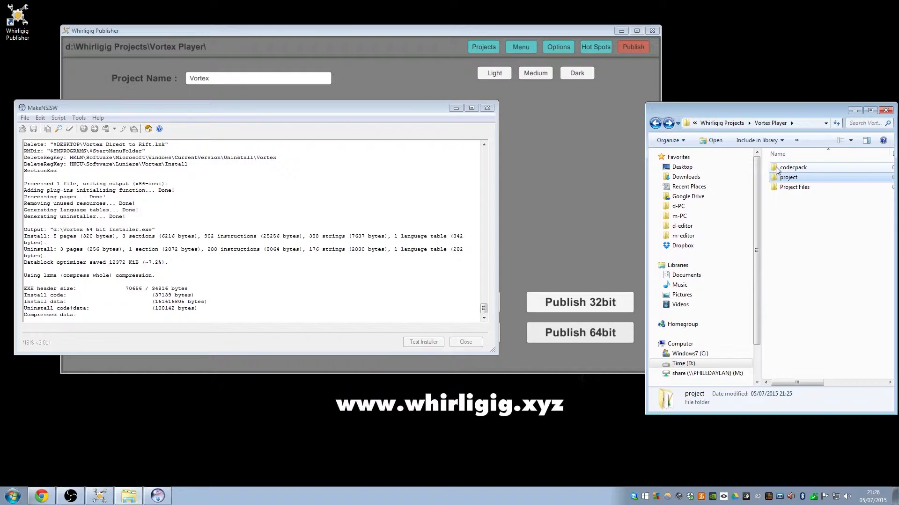
- Examine the codecpack and Project Files folders of Vortex Player, including the banner, icon and build script files
{"action": "double_click", "coordinate": [790, 168]}
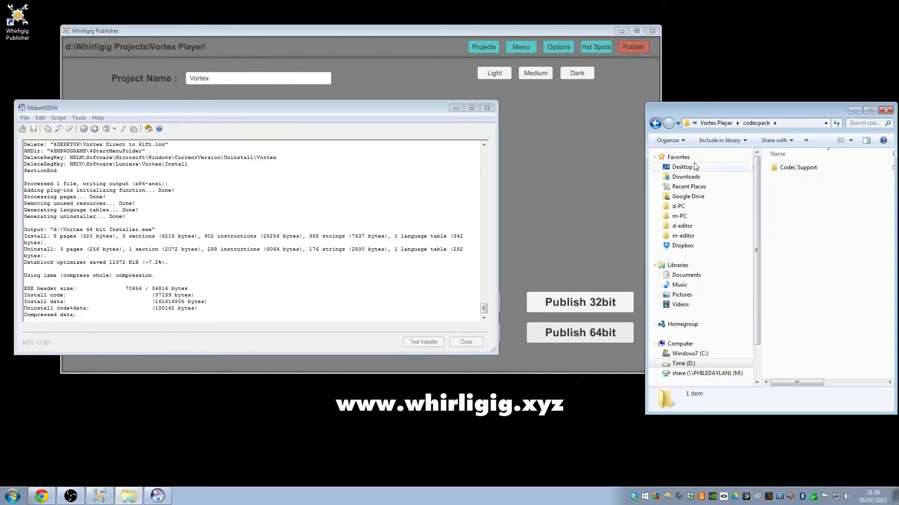
{"action": "left_click", "coordinate": [656, 124]}
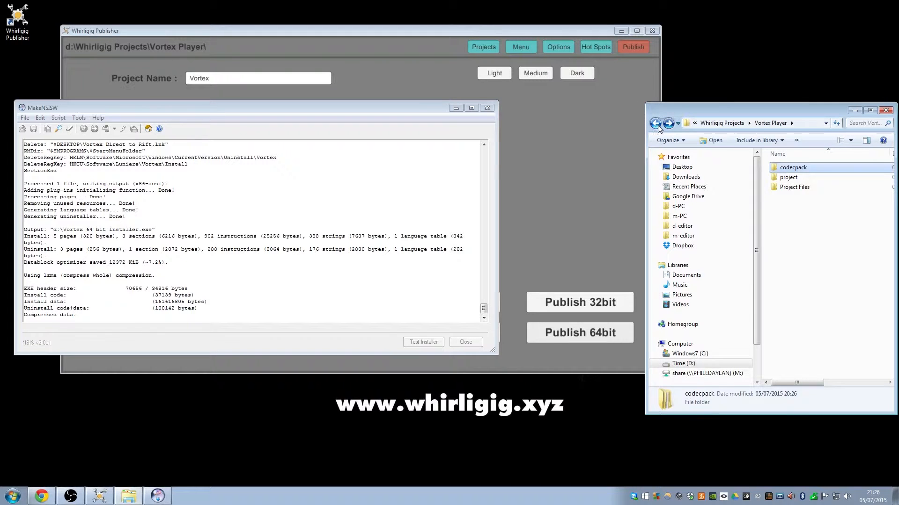
{"action": "double_click", "coordinate": [781, 188]}
{"action": "left_click_drag", "start_coordinate": [892, 242], "coordinate": [897, 364]}
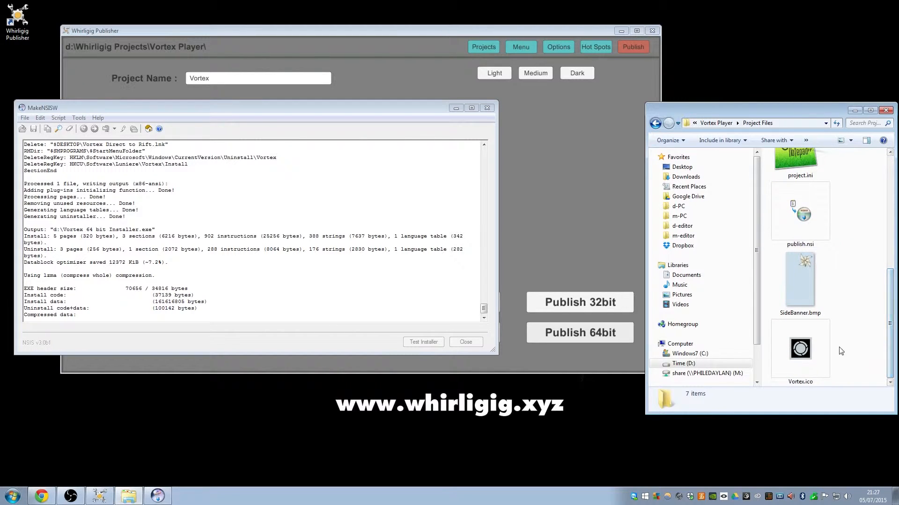
{"action": "left_click", "coordinate": [657, 123]}
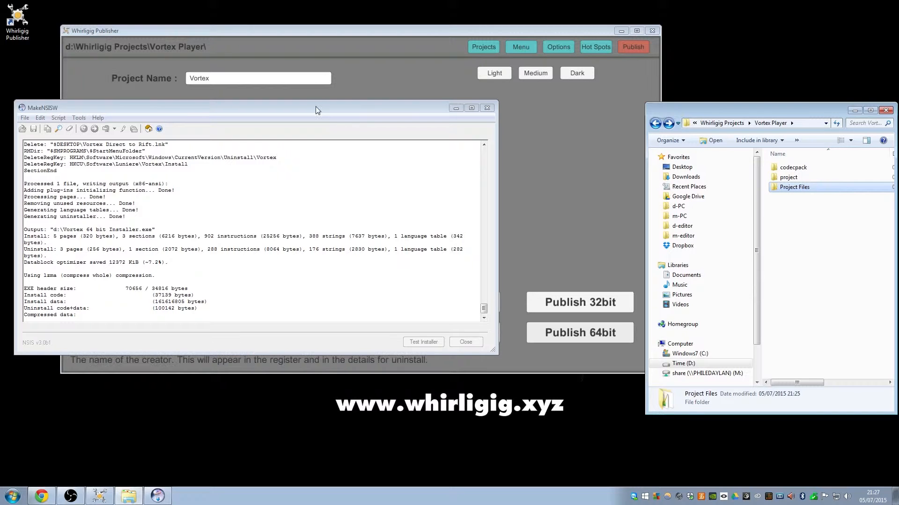
{"action": "left_click_drag", "start_coordinate": [315, 106], "coordinate": [395, 102]}
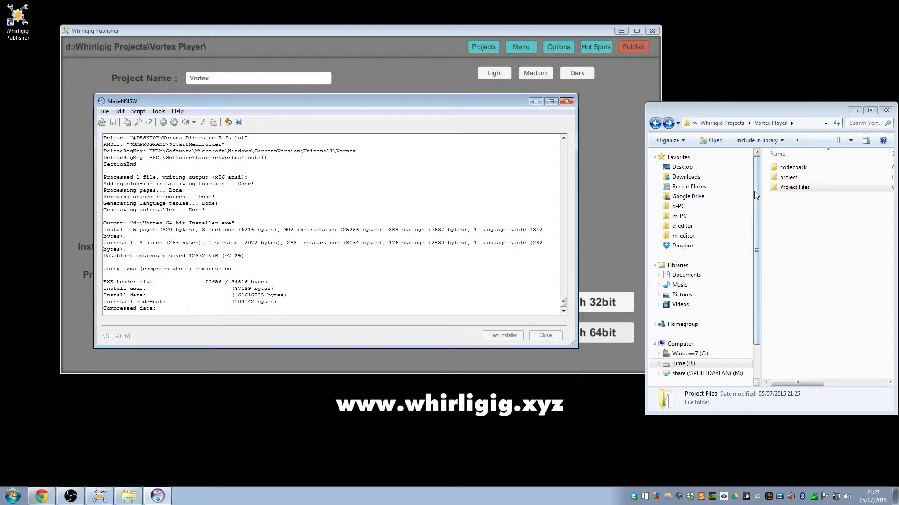
{"action": "double_click", "coordinate": [795, 187]}
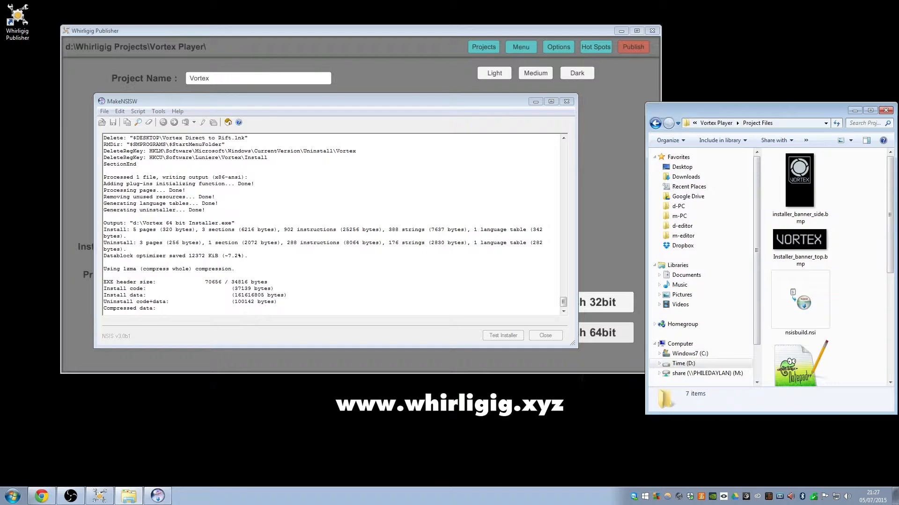
{"action": "mouse_move", "coordinate": [891, 217]}
{"action": "left_mouse_down"}
{"action": "mouse_move", "coordinate": [890, 293]}
{"action": "mouse_move", "coordinate": [890, 208]}
{"action": "left_mouse_up"}
{"action": "left_click", "coordinate": [654, 123]}
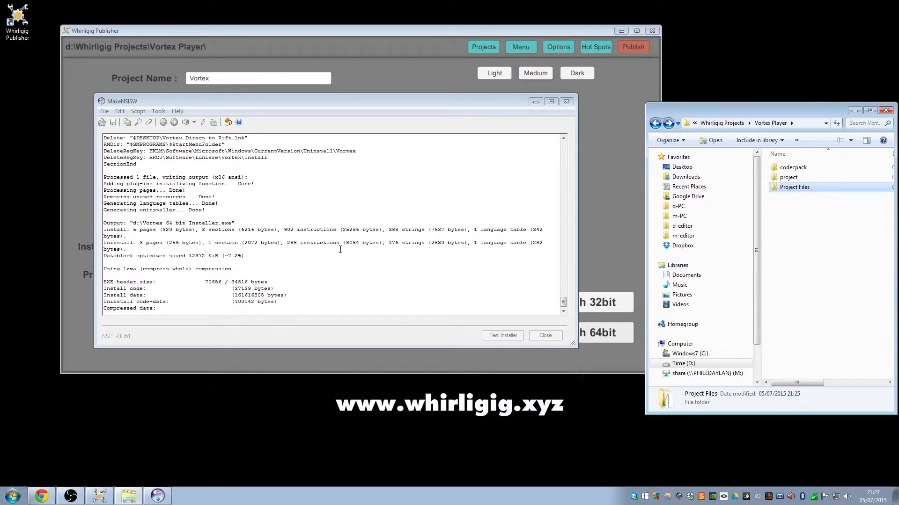
- Delete the old Vortex Work FilesVortex 64 bit Installer.exe from the root of the D: drive
{"action": "left_click", "coordinate": [689, 354]}
{"action": "left_click", "coordinate": [684, 364]}
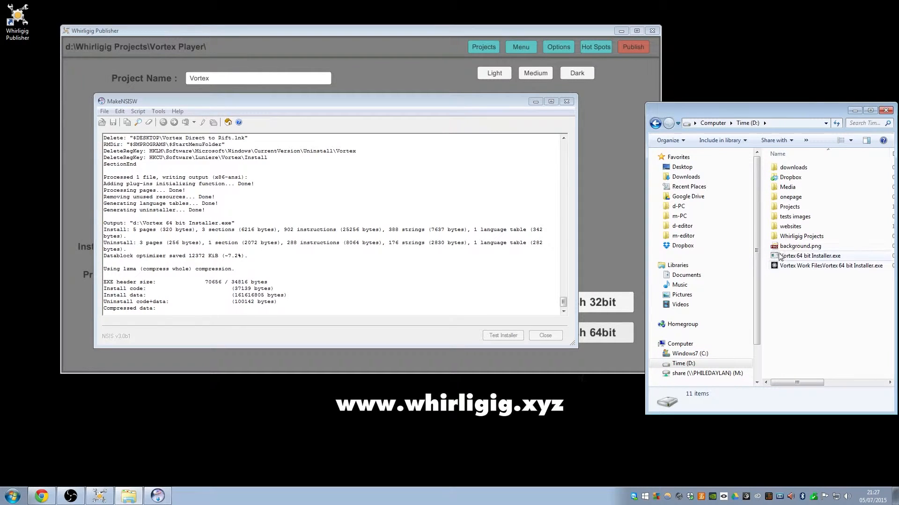
{"action": "left_click", "coordinate": [805, 266]}
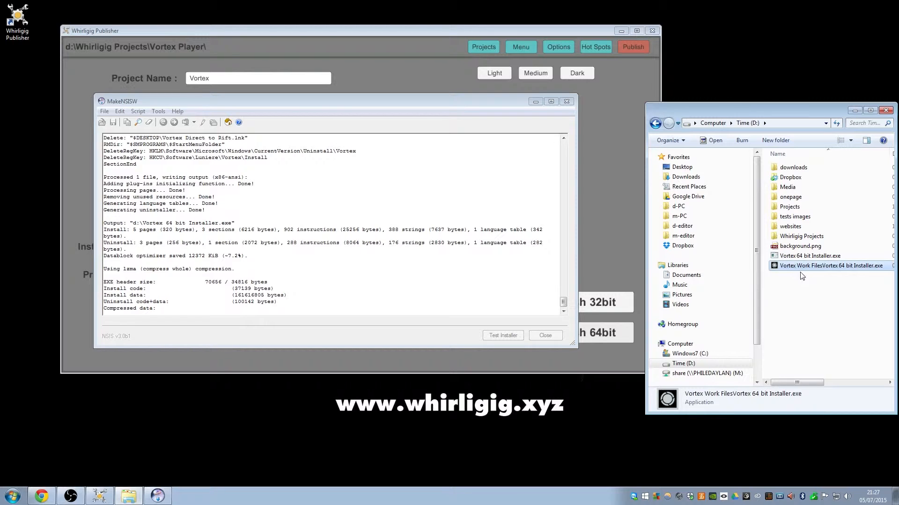
{"action": "key", "text": "Delete"}
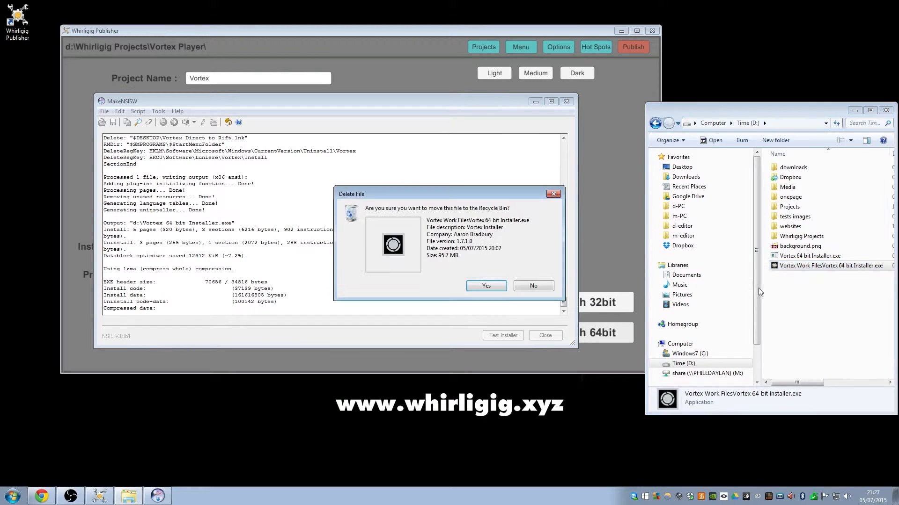
{"action": "left_click", "coordinate": [473, 287]}
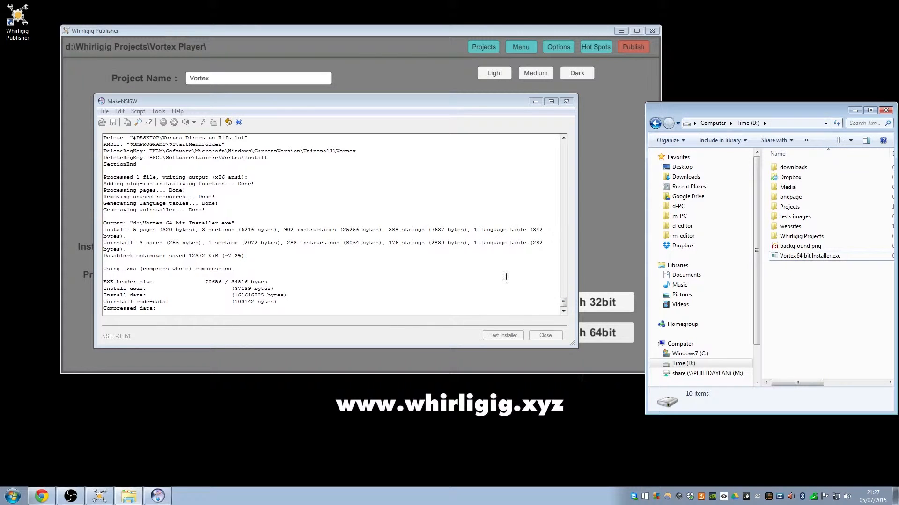
{"action": "left_click", "coordinate": [794, 259]}
{"action": "left_click", "coordinate": [807, 309]}
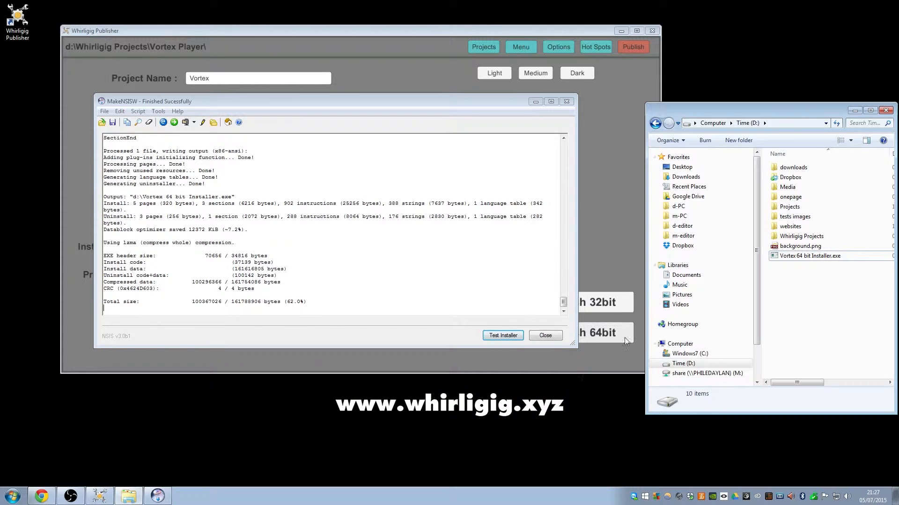
- Close the MakeNSISW build window, widen the Explorer window and reload the D: drive's file listing
{"action": "left_click", "coordinate": [536, 336]}
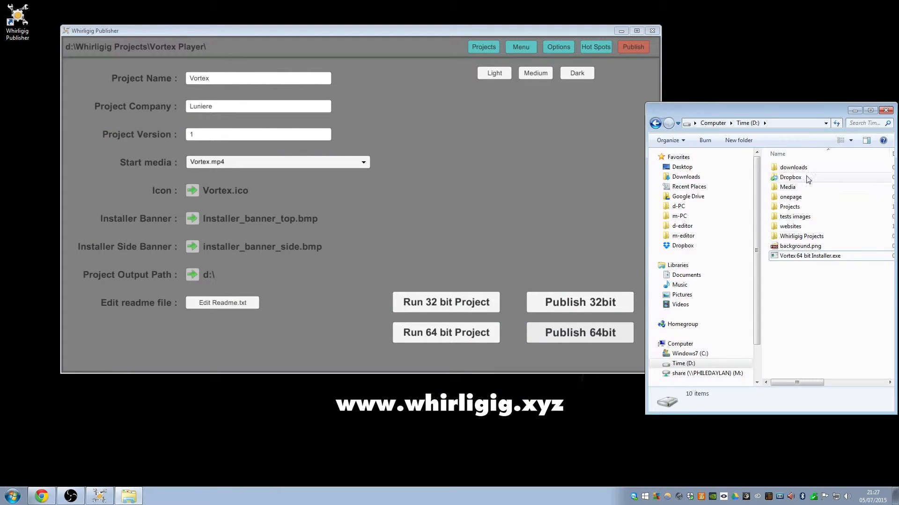
{"action": "left_click_drag", "start_coordinate": [801, 114], "coordinate": [695, 116]}
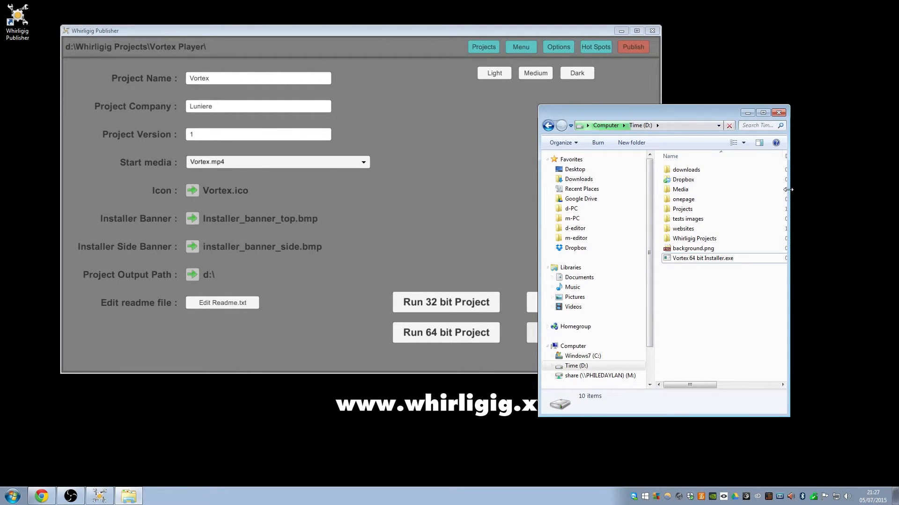
{"action": "left_click_drag", "start_coordinate": [789, 216], "coordinate": [883, 217]}
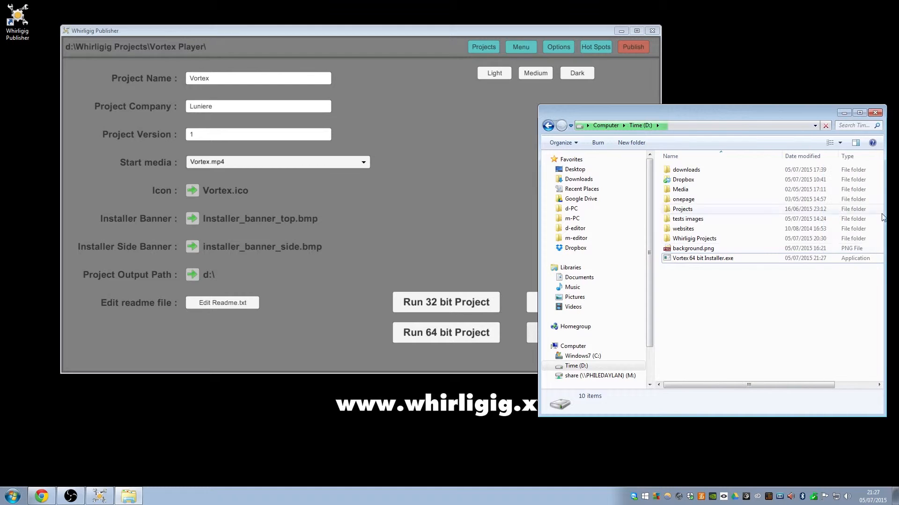
{"action": "left_click", "coordinate": [603, 126]}
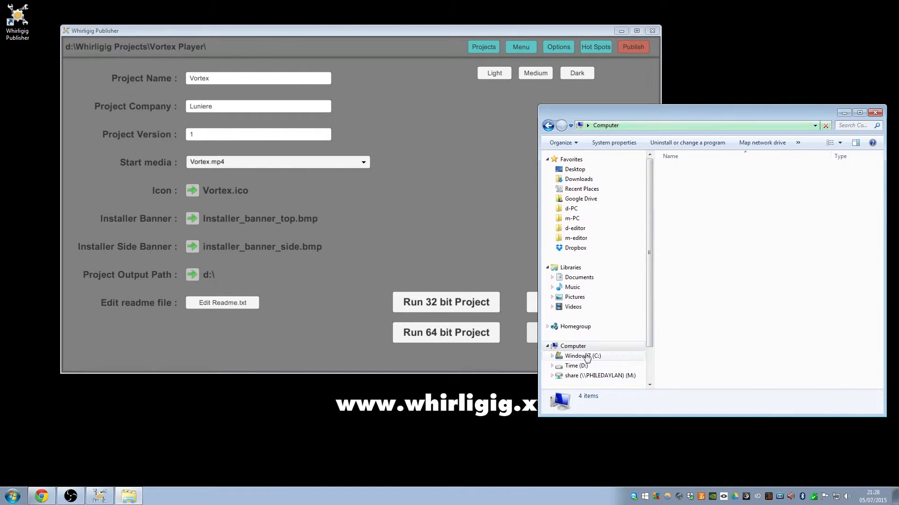
{"action": "left_click", "coordinate": [578, 368]}
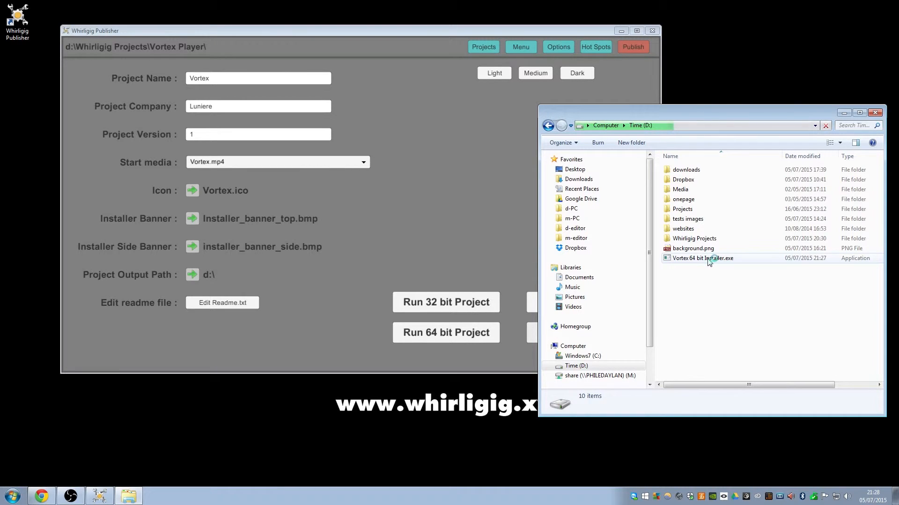
- Close Whirligig Publisher and move the Explorer window nearer the middle of the desktop
{"action": "left_click", "coordinate": [652, 33]}
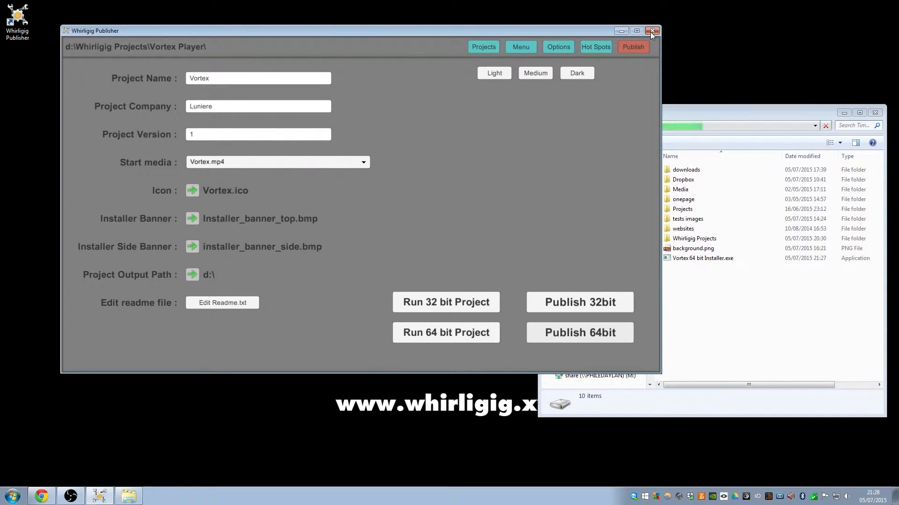
{"action": "left_click", "coordinate": [651, 31]}
{"action": "left_click_drag", "start_coordinate": [590, 112], "coordinate": [429, 77]}
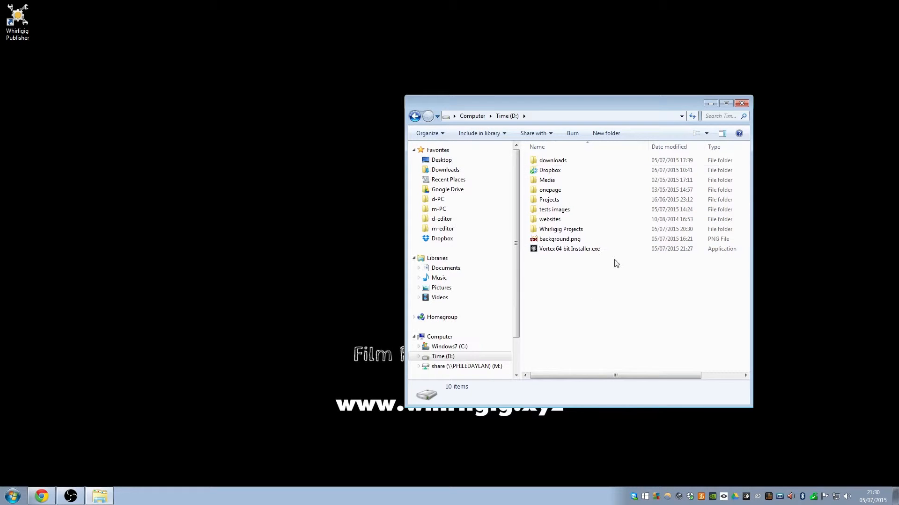
- Launch Vortex 64 bit Installer.exe from the D: drive and advance past the welcome page to the component selection
{"action": "left_click", "coordinate": [550, 252]}
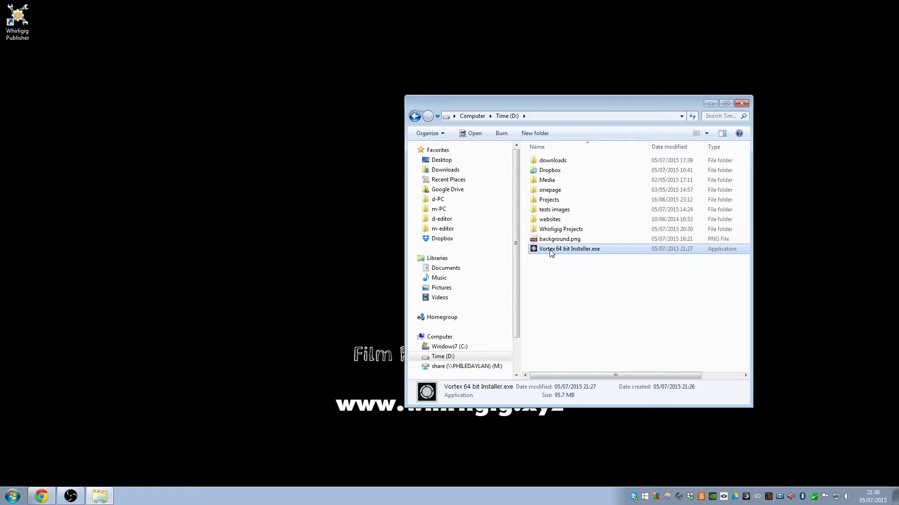
{"action": "left_click_drag", "start_coordinate": [447, 106], "coordinate": [545, 111]}
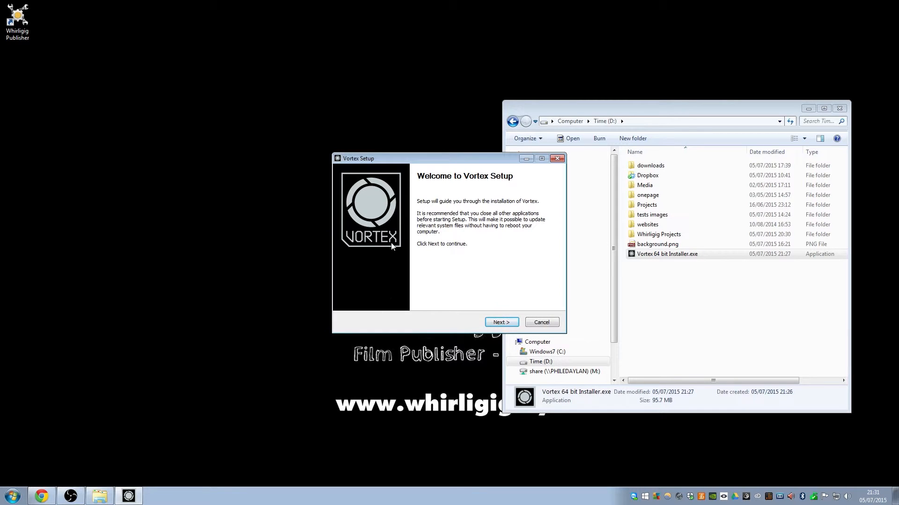
{"action": "left_click", "coordinate": [498, 322]}
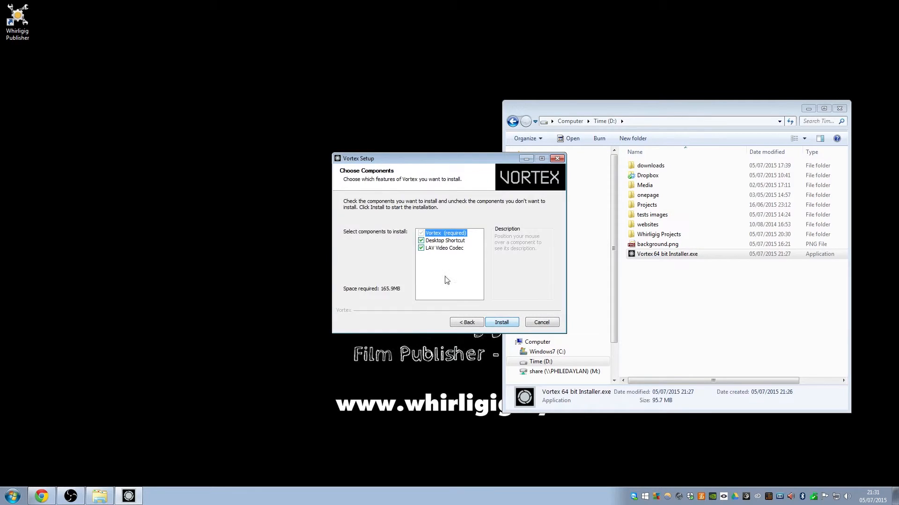
- Keep the Desktop Shortcut and LAV Video Codec components selected and start the Vortex installation
{"action": "left_click", "coordinate": [420, 248]}
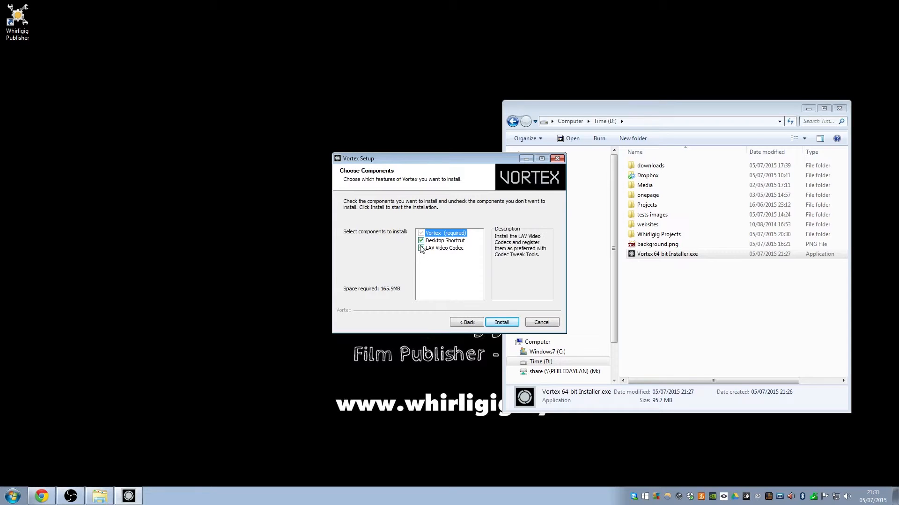
{"action": "left_click", "coordinate": [421, 248]}
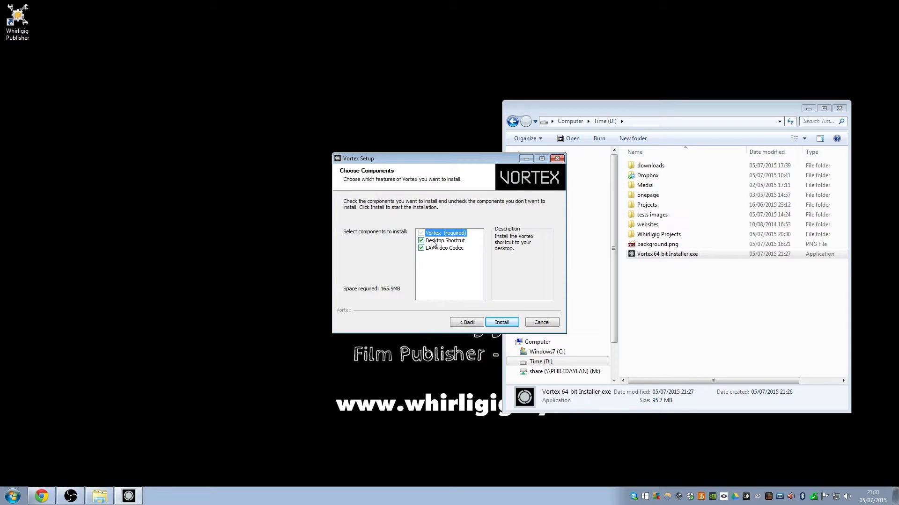
{"action": "left_click", "coordinate": [499, 322]}
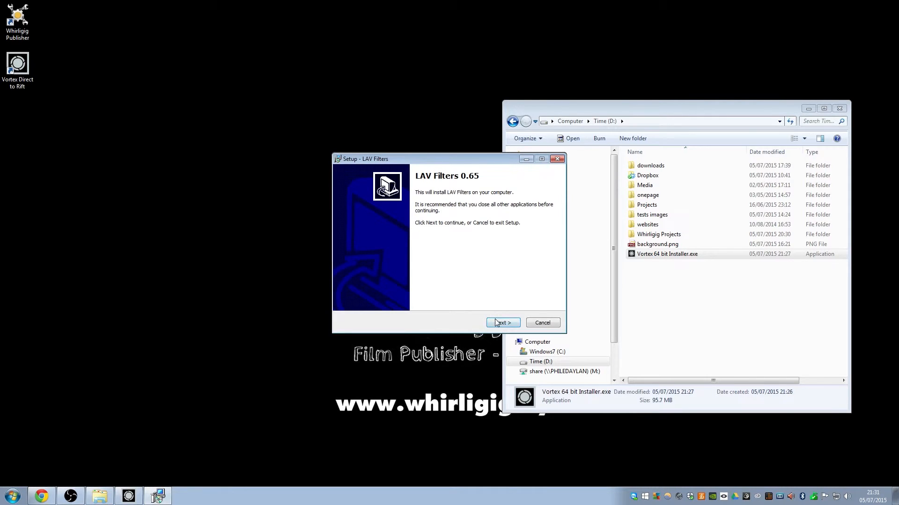
- Install LAV Filters 0.65 with the default components and tasks, and finish its setup without opening any configuration
{"action": "left_click", "coordinate": [500, 324]}
{"action": "left_click", "coordinate": [500, 325]}
{"action": "left_click", "coordinate": [500, 324]}
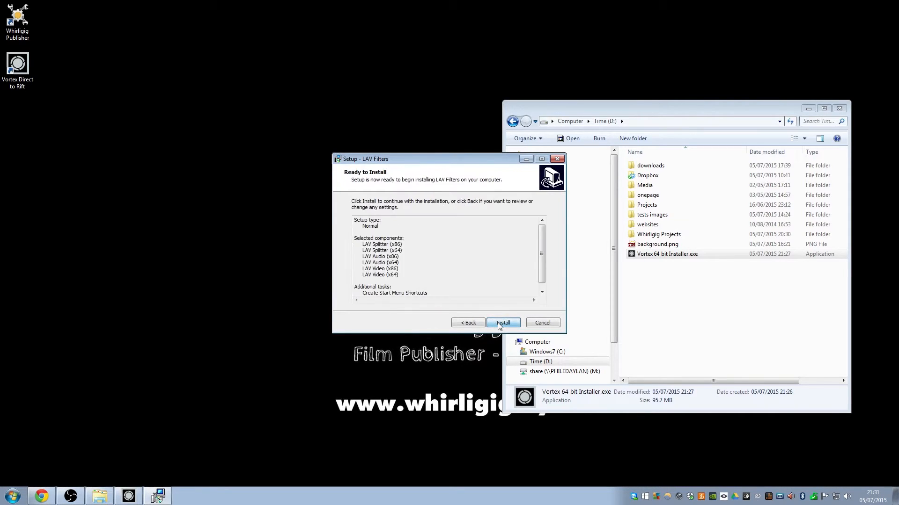
{"action": "left_click", "coordinate": [500, 323]}
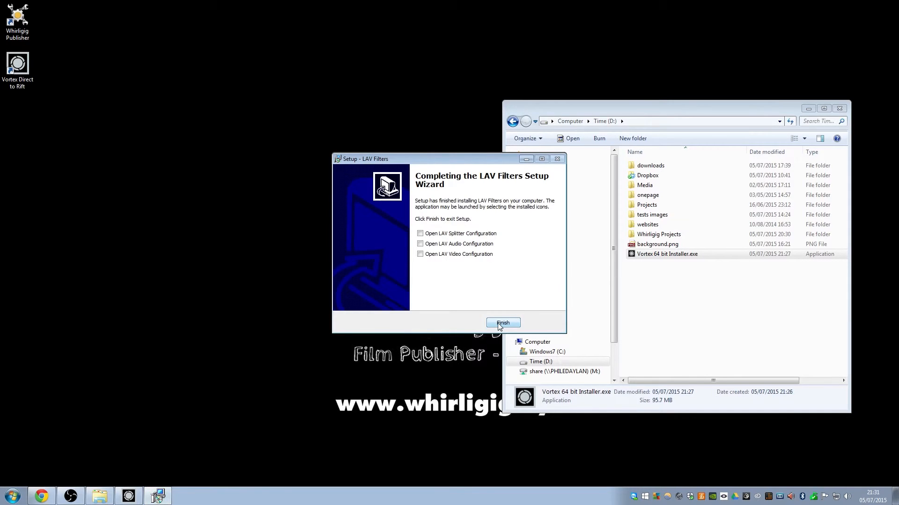
{"action": "left_click", "coordinate": [499, 324]}
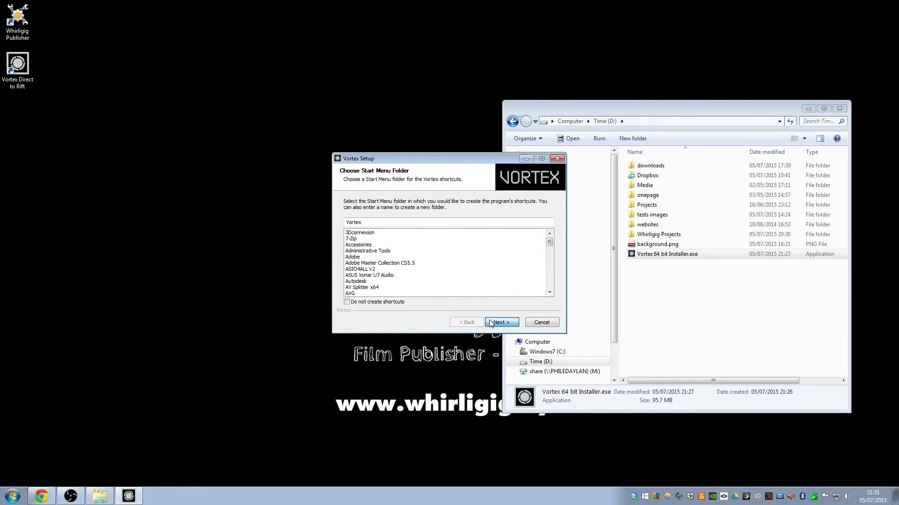
- Finish the Vortex setup with the default Vortex Start Menu folder and Run Vortex disabled, and close the opened readme
{"action": "left_click", "coordinate": [491, 323]}
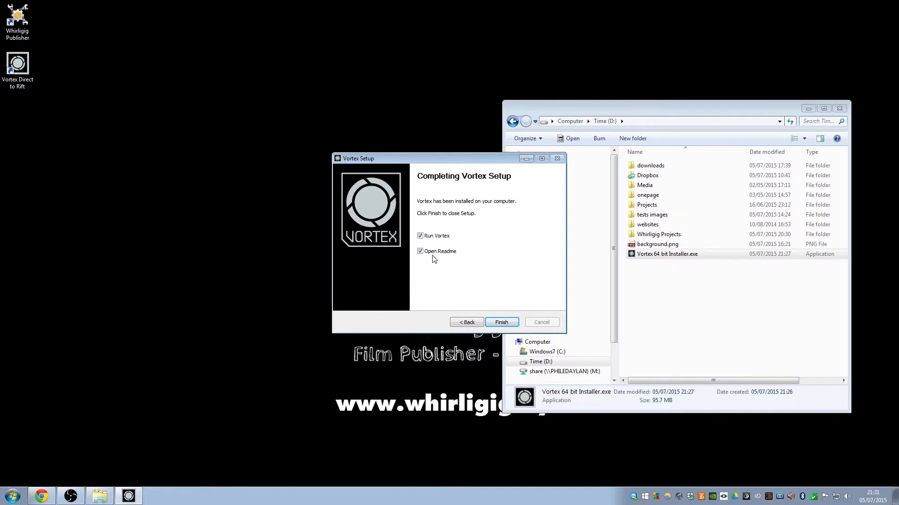
{"action": "left_click", "coordinate": [420, 235]}
{"action": "left_click", "coordinate": [492, 321]}
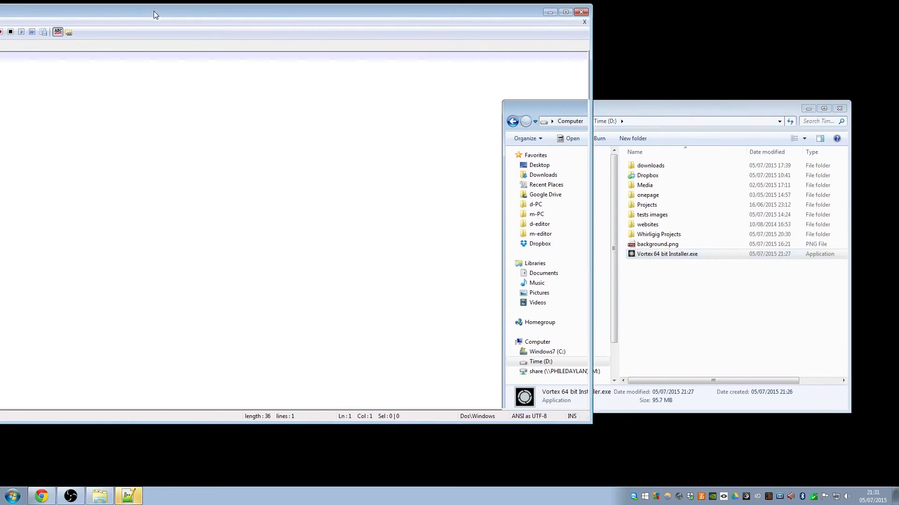
{"action": "left_click_drag", "start_coordinate": [156, 15], "coordinate": [206, 42]}
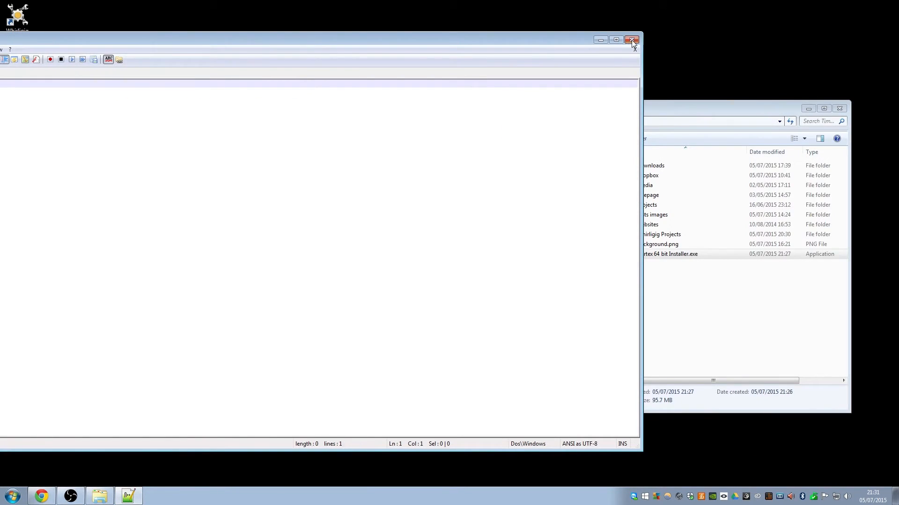
{"action": "left_click", "coordinate": [633, 41]}
- Launch Vortex Direct to Rift from the desktop and acknowledge the health and safety warning
{"action": "left_click", "coordinate": [10, 64]}
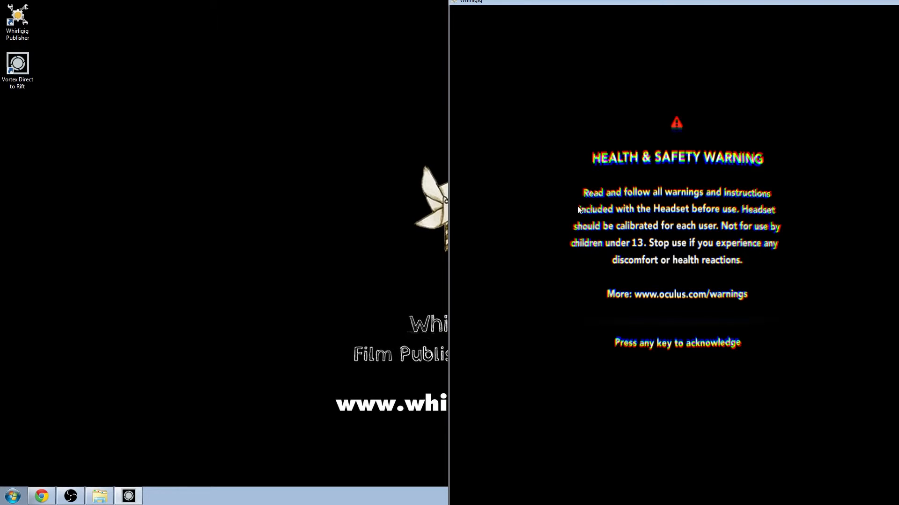
{"action": "key", "text": "space"}
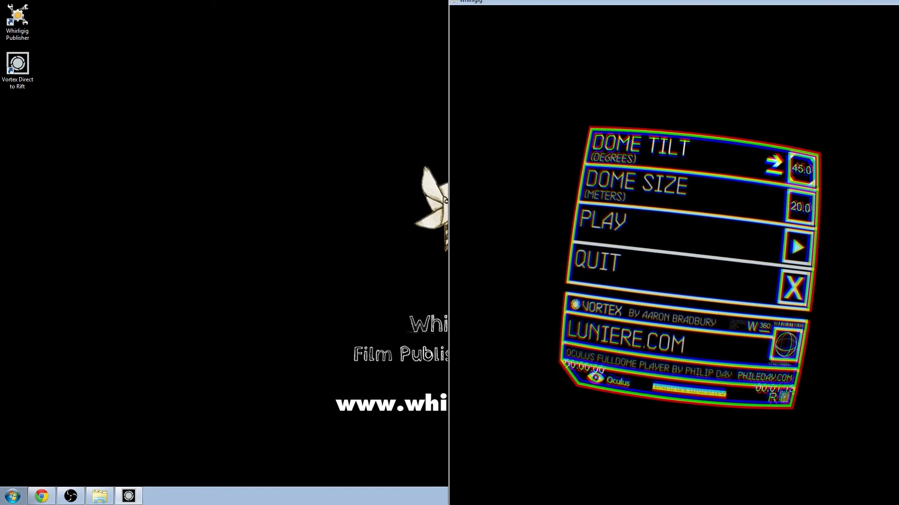
- Try a dome size of 20.1 meters and return it to 20.0 meters
{"action": "key", "text": "Down"}
{"action": "key", "text": "Right"}
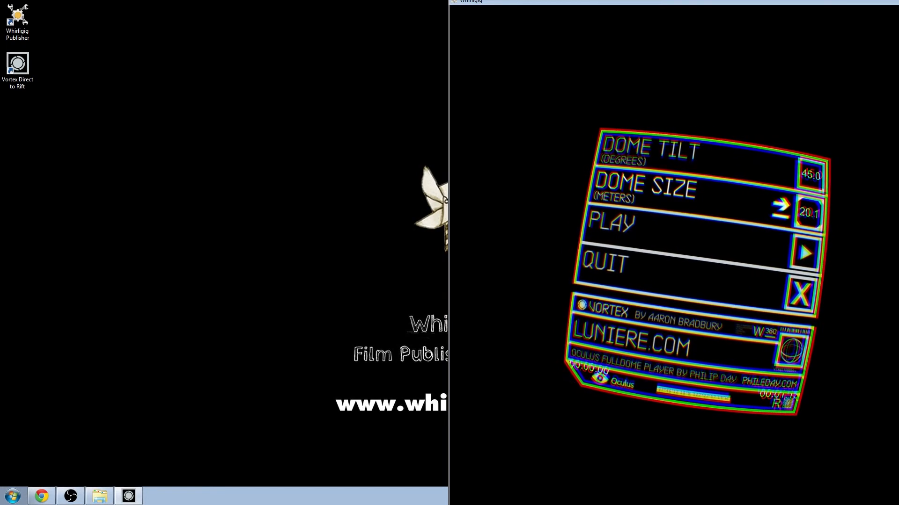
{"action": "key", "text": "Left"}
- Start playback of the Vortex film from the player's menu and quit the player
{"action": "key", "text": "Down"}
{"action": "key", "text": "Down"}
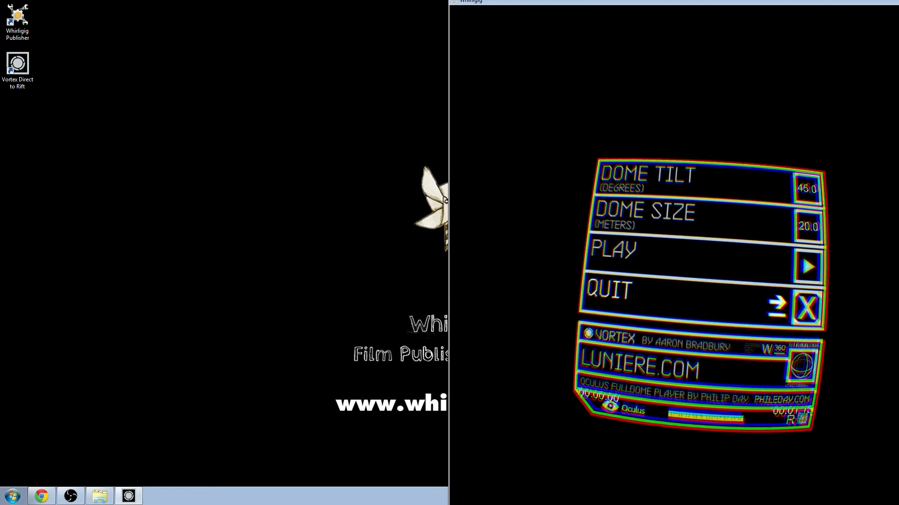
{"action": "key", "text": "Up"}
{"action": "key", "text": "Return"}
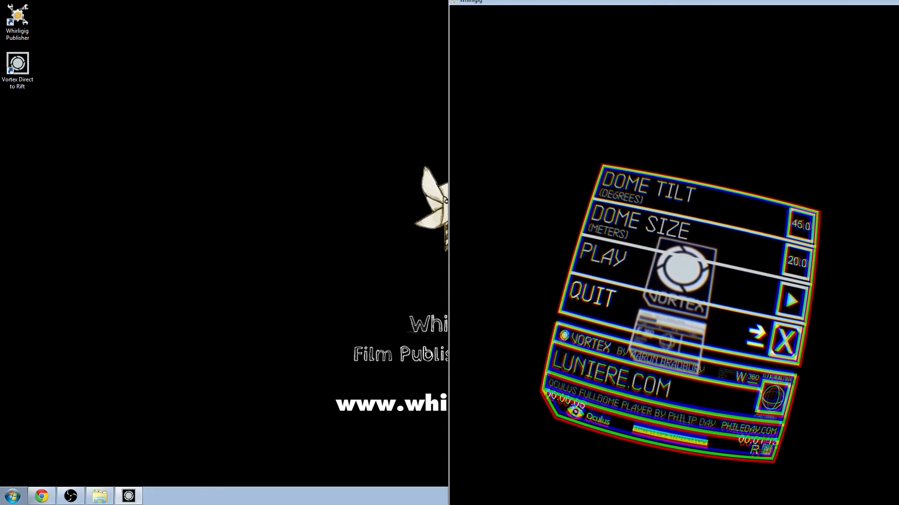
{"action": "left_click", "coordinate": [577, 206]}
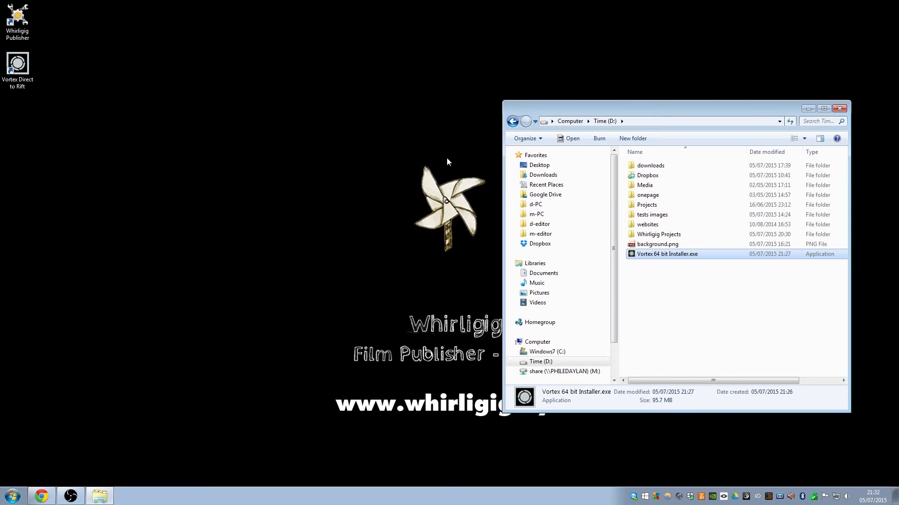
- Move the Explorer window nearer the middle of the desktop and expand the Vortex folder among all installed programs
{"action": "left_click_drag", "start_coordinate": [549, 106], "coordinate": [432, 76]}
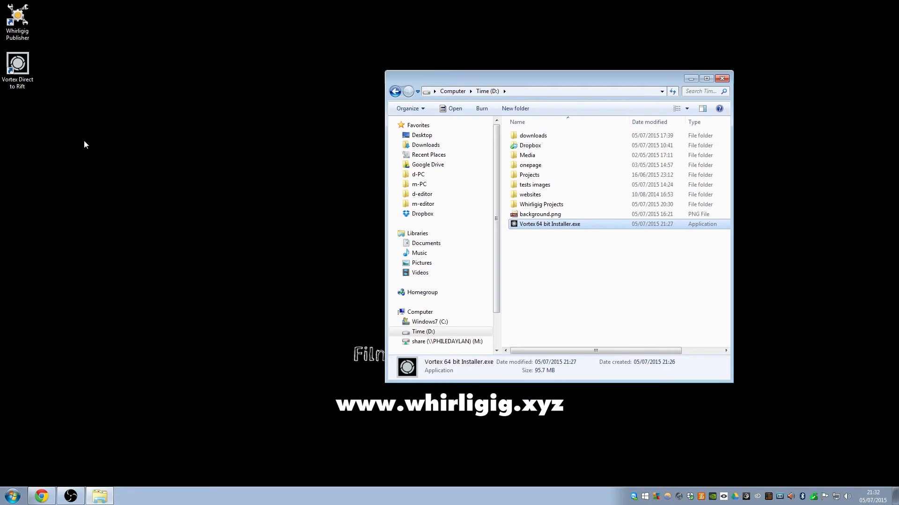
{"action": "left_click", "coordinate": [10, 499]}
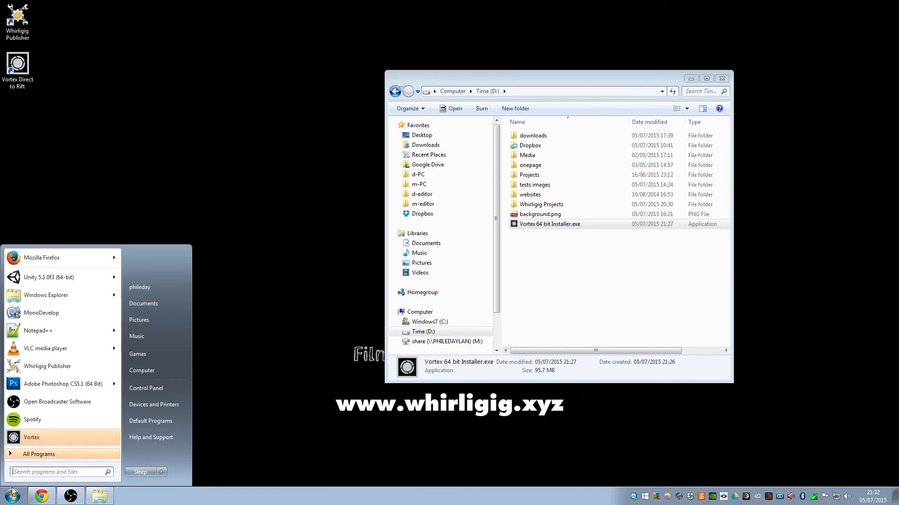
{"action": "left_click", "coordinate": [26, 464]}
{"action": "left_click_drag", "start_coordinate": [117, 309], "coordinate": [118, 418]}
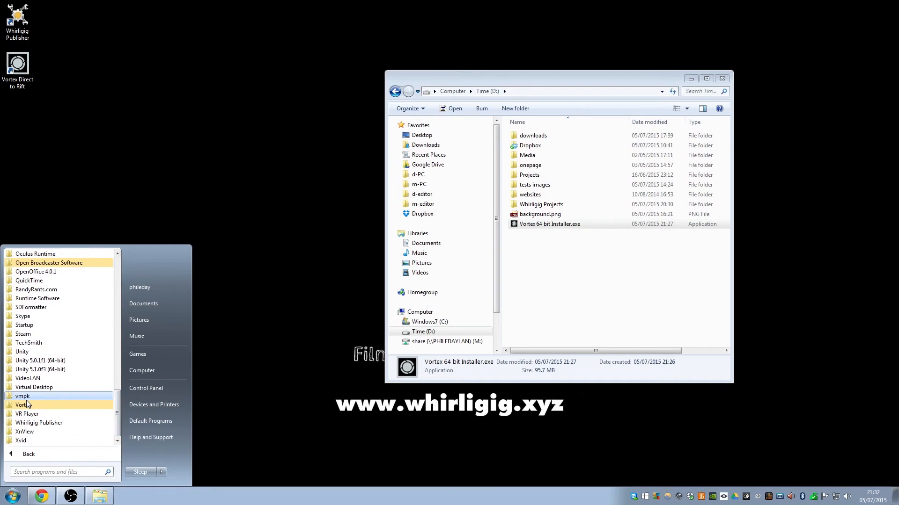
{"action": "left_click", "coordinate": [24, 405]}
{"action": "left_click", "coordinate": [26, 408]}
{"action": "left_click", "coordinate": [26, 408]}
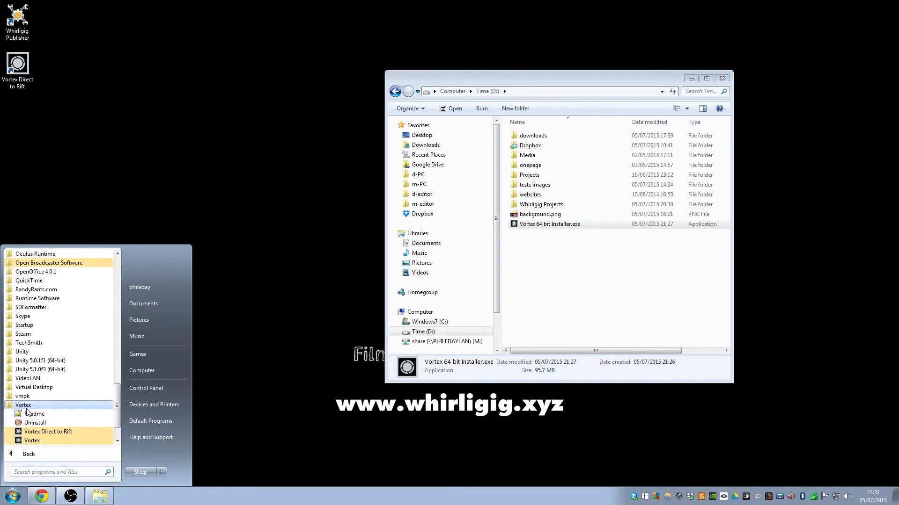
{"action": "scroll", "coordinate": [49, 435], "scroll_direction": "down", "scroll_amount": 1}
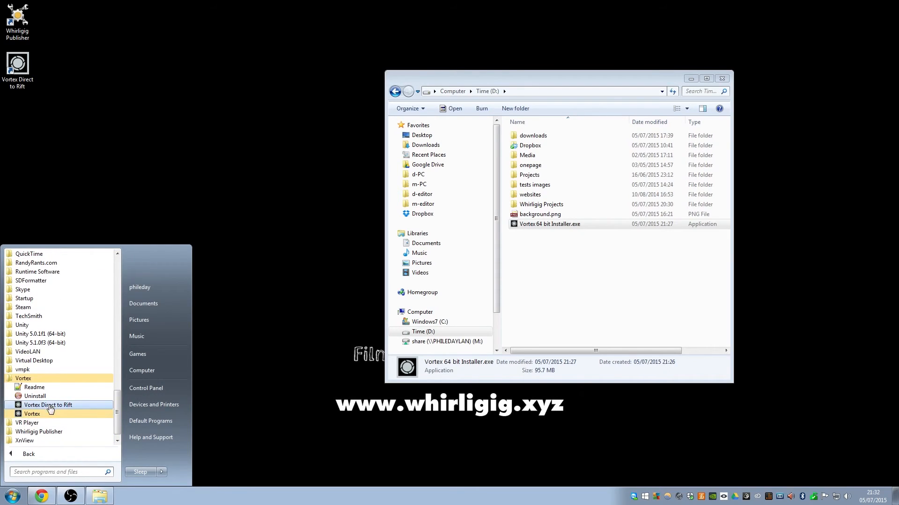
- Uninstall Vortex from C:\Program Files\Vortex\ and move the Explorer window to the upper middle of the desktop
{"action": "left_click", "coordinate": [35, 396]}
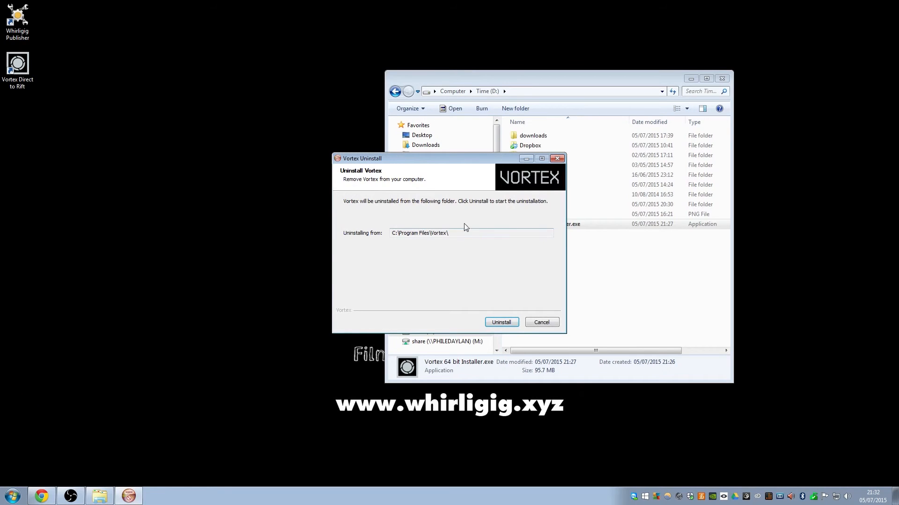
{"action": "left_click", "coordinate": [508, 323]}
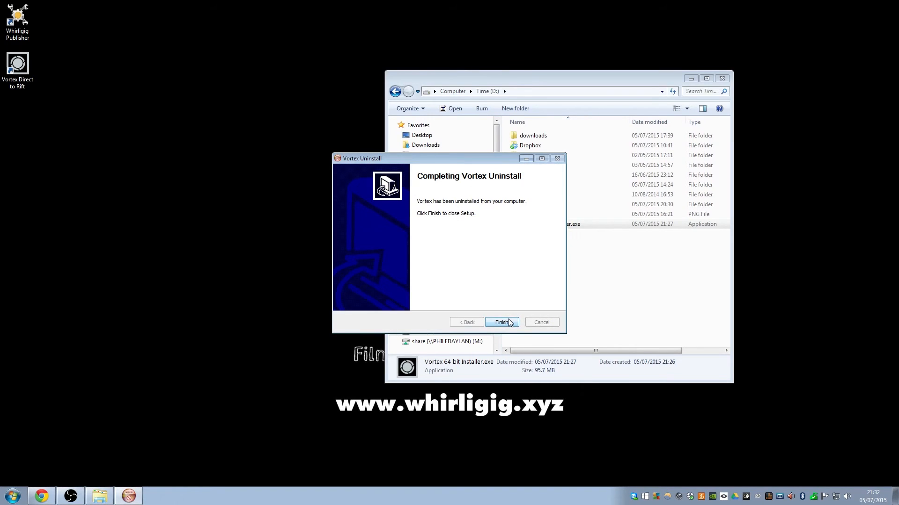
{"action": "left_click", "coordinate": [501, 322]}
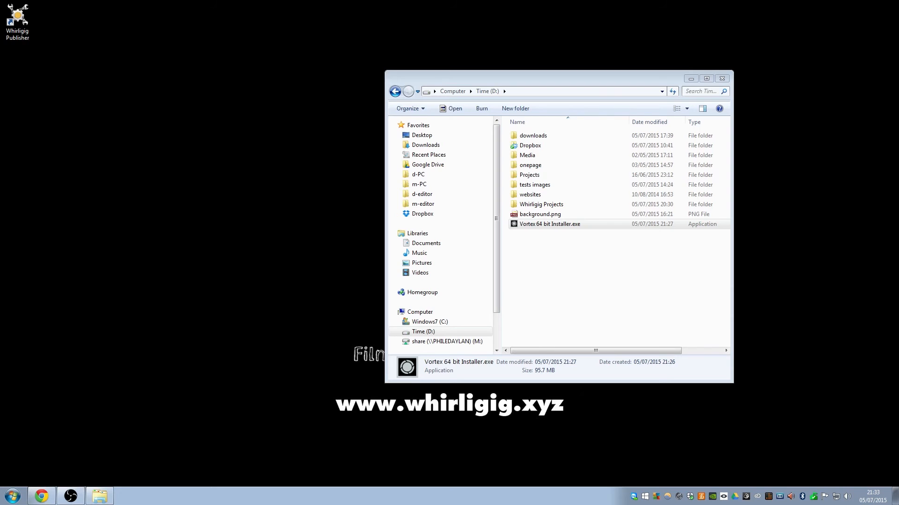
{"action": "left_click_drag", "start_coordinate": [523, 74], "coordinate": [432, 67]}
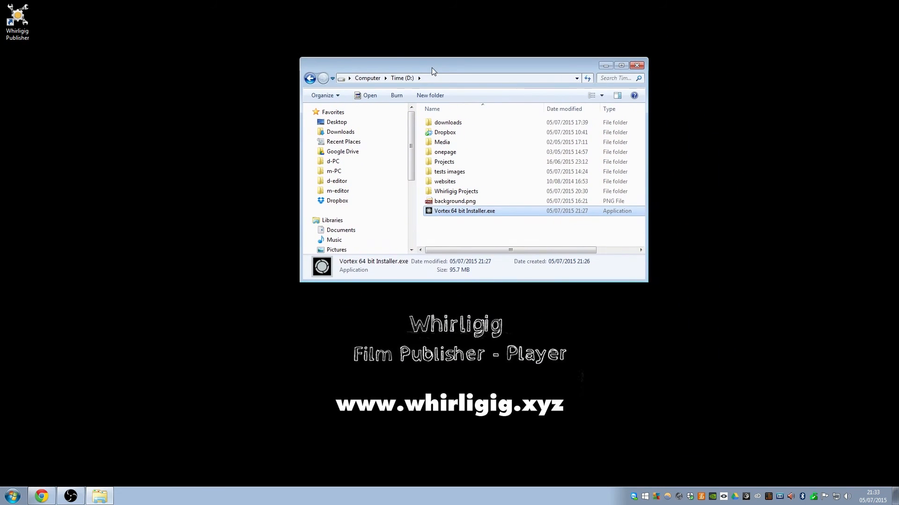